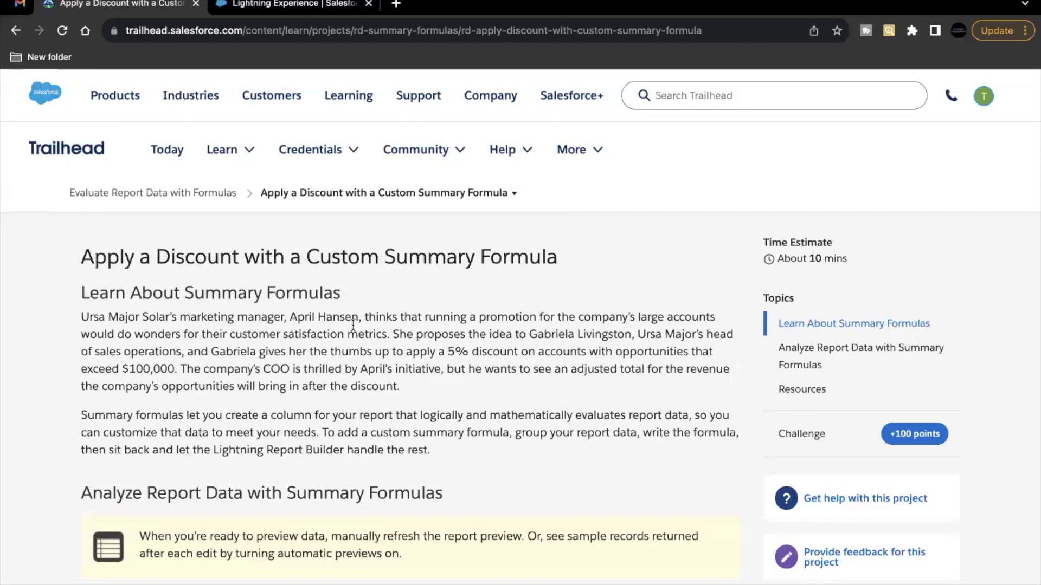
Step: Scroll down through the Trailhead summary-formula discount lesson
{"action": "scroll", "coordinate": [352, 325], "scroll_direction": "down", "scroll_amount": 2}
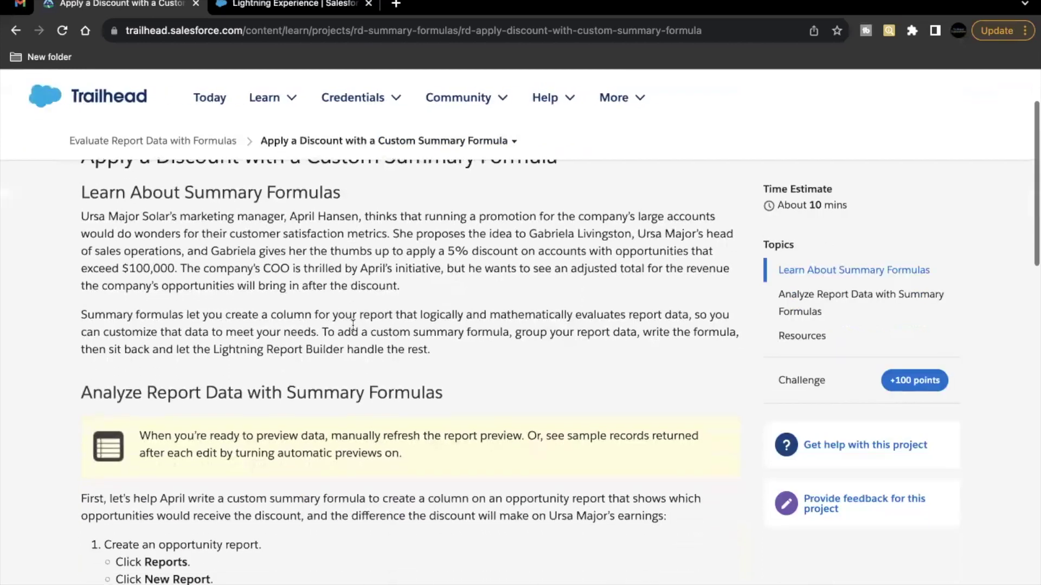
{"action": "scroll", "coordinate": [352, 325], "scroll_direction": "down", "scroll_amount": 2}
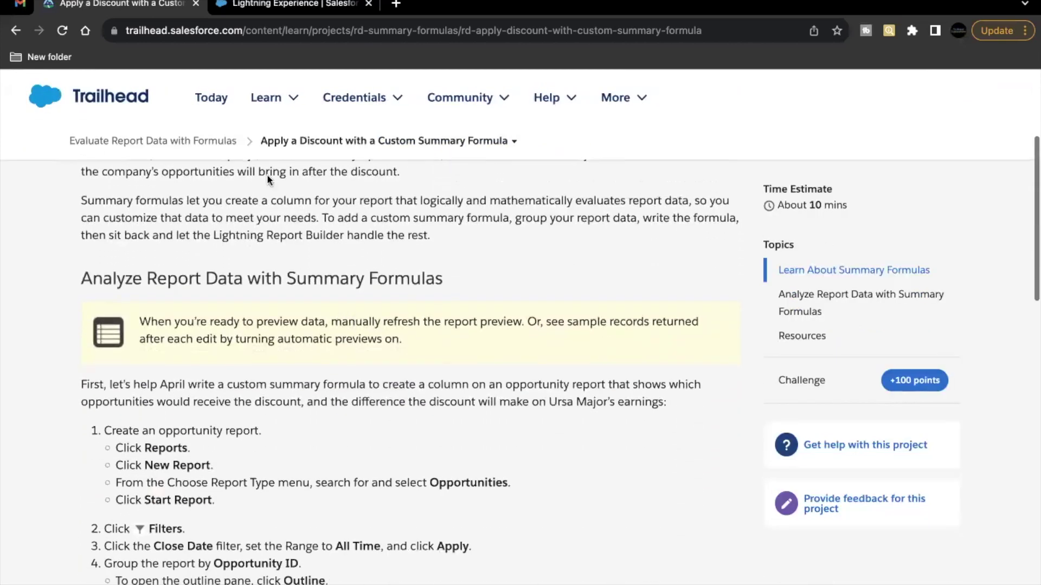
Step: Find Reports in the App Launcher and start a new report of the standard Opportunities type
{"action": "left_click", "coordinate": [275, 5]}
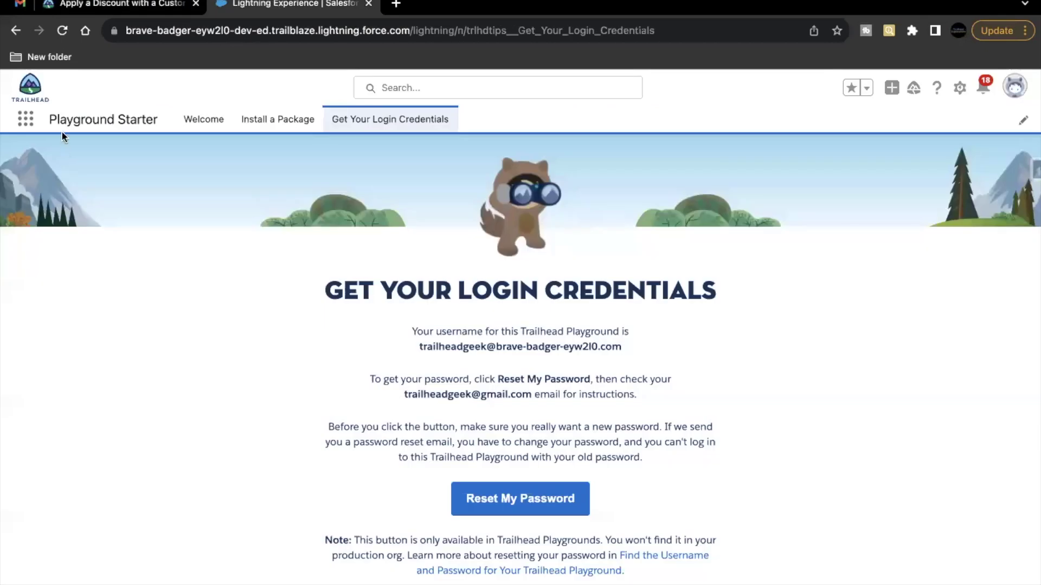
{"action": "left_click", "coordinate": [25, 118]}
{"action": "type", "text": "repor"}
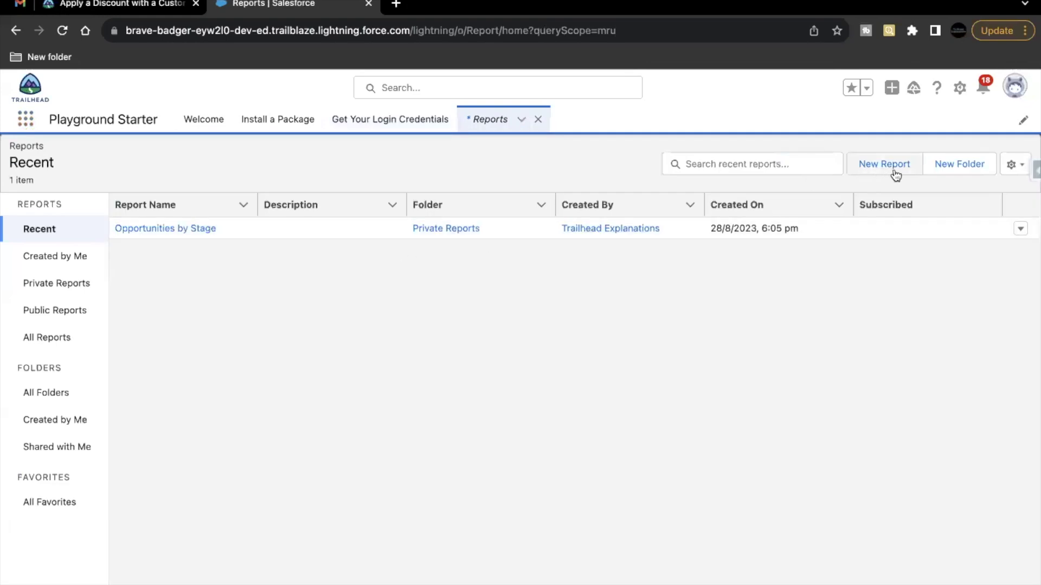
{"action": "left_click", "coordinate": [889, 165]}
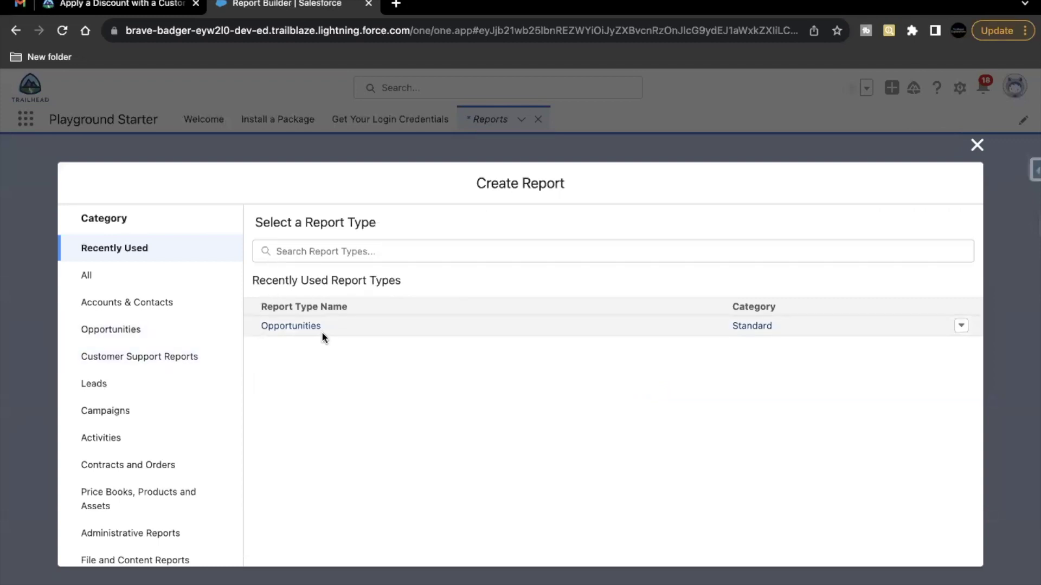
{"action": "left_click", "coordinate": [133, 332]}
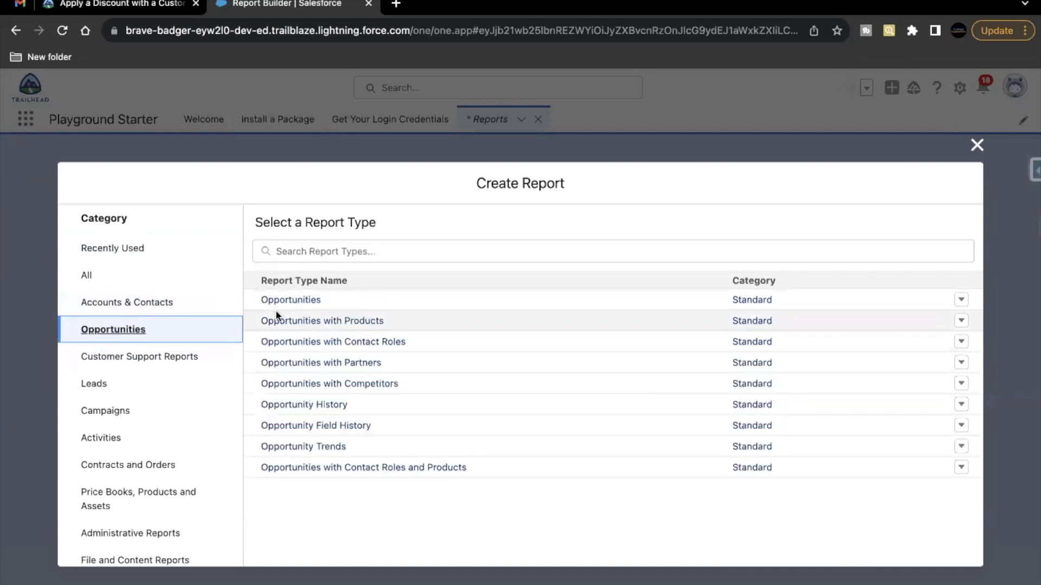
{"action": "left_click", "coordinate": [282, 301]}
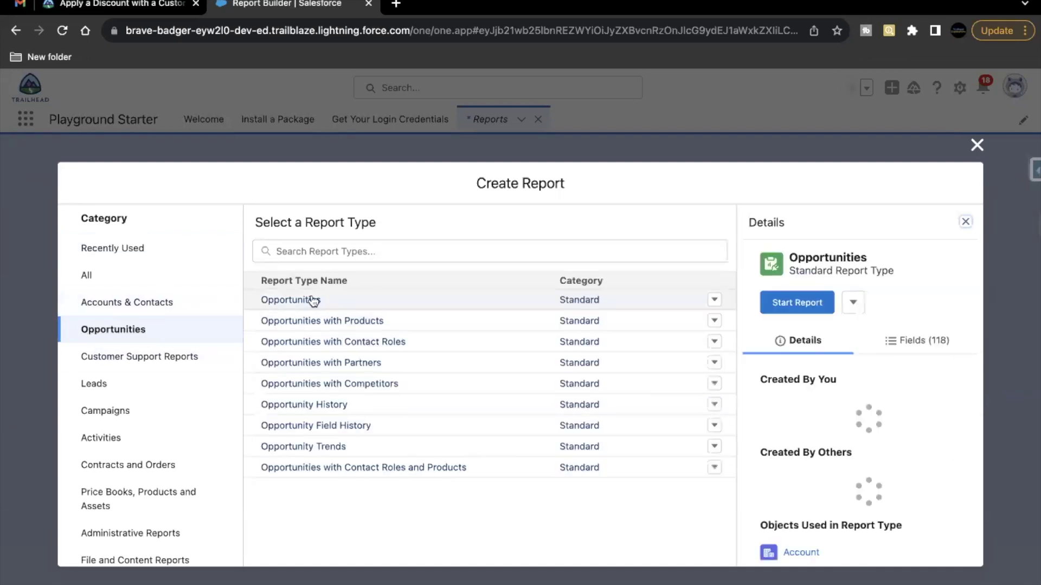
Step: Start the Opportunities report and set the Close Date filter range to All Time
{"action": "left_click", "coordinate": [797, 307]}
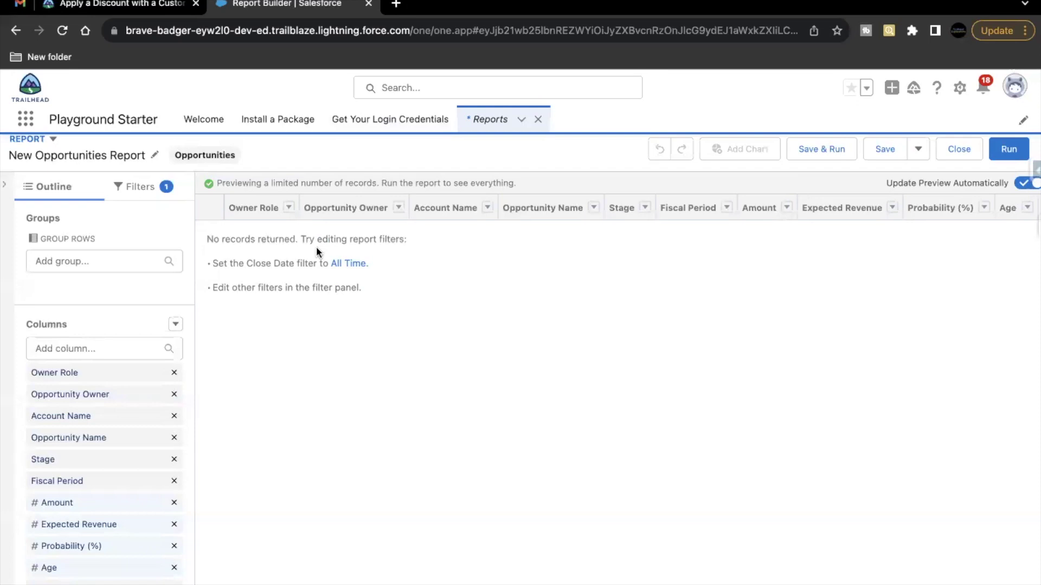
{"action": "left_click", "coordinate": [133, 190]}
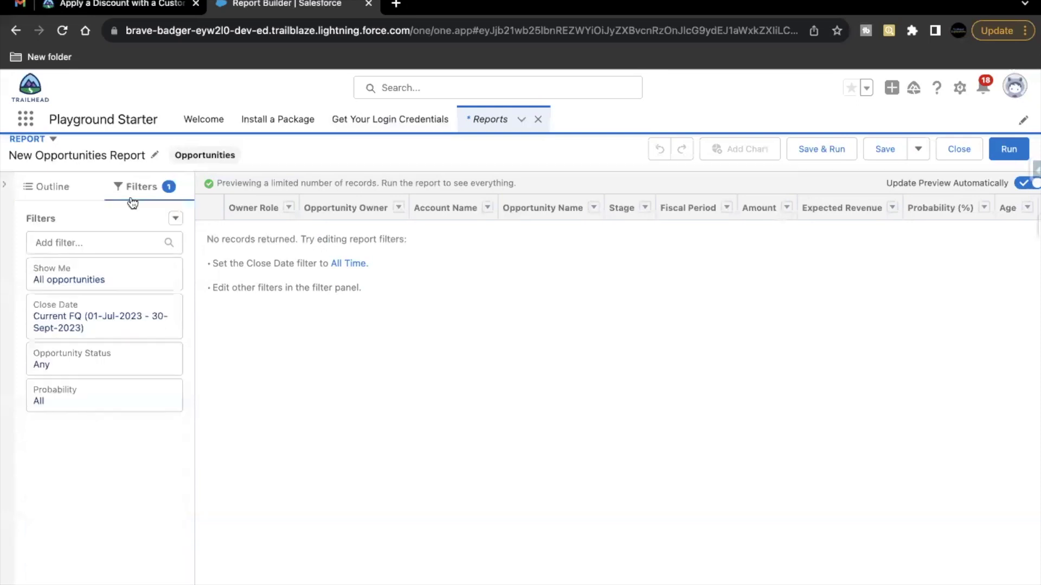
{"action": "left_click", "coordinate": [100, 321]}
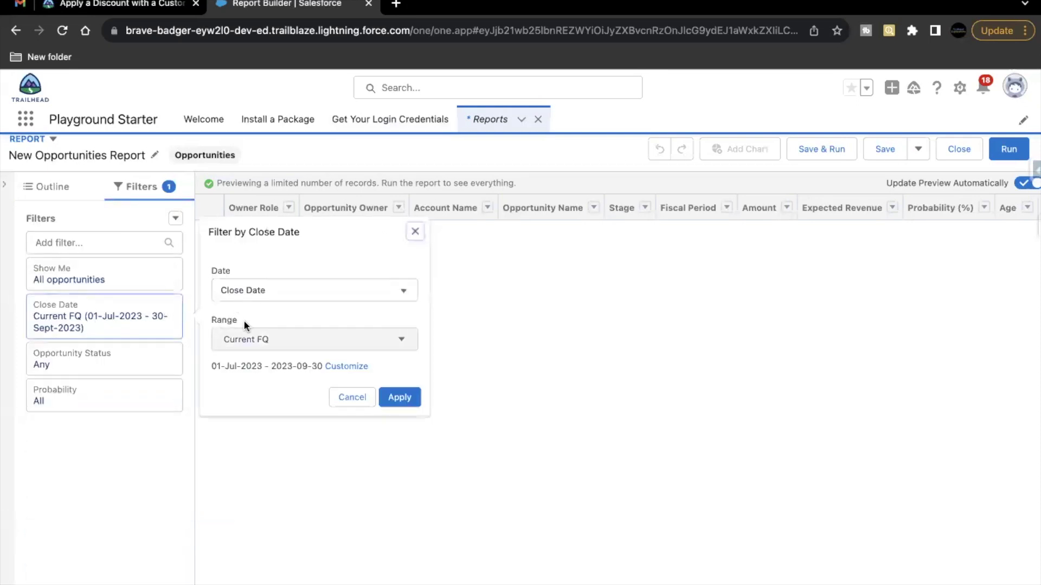
{"action": "left_click", "coordinate": [241, 343]}
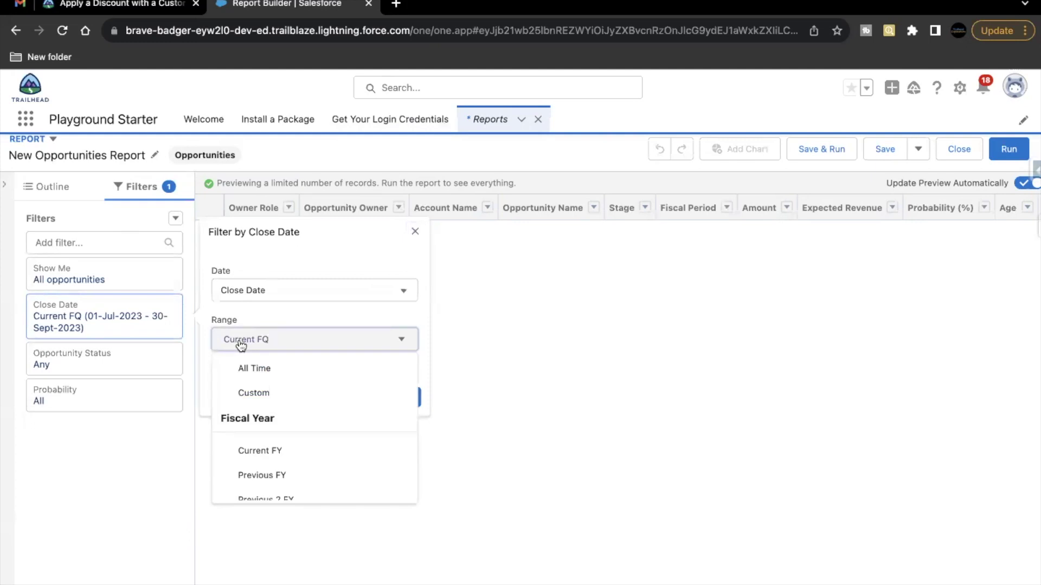
{"action": "left_click", "coordinate": [247, 367]}
{"action": "left_click", "coordinate": [399, 397]}
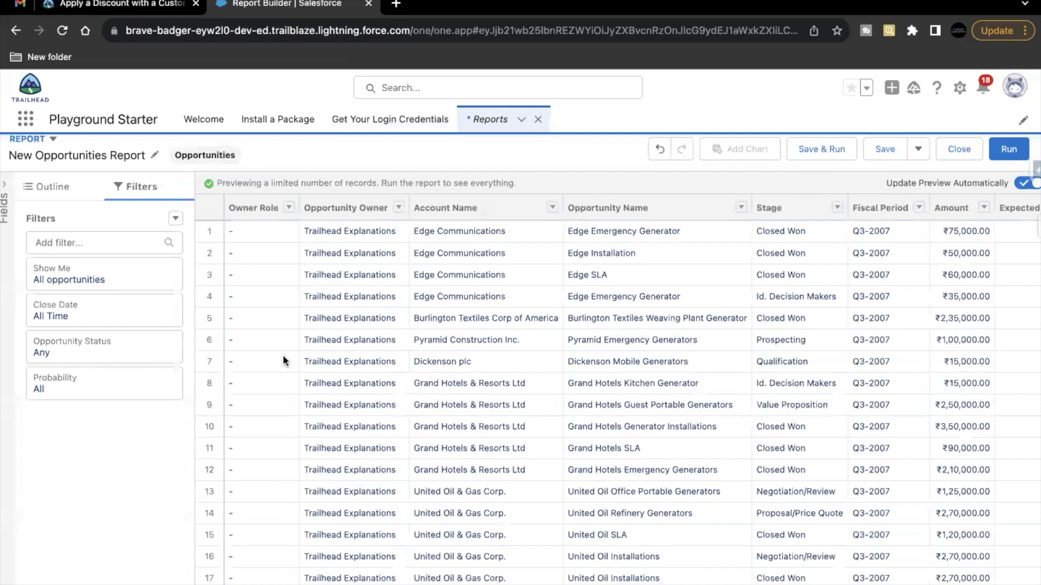
Step: Return to the Outline and browse the column options for a summary formula without choosing one
{"action": "left_click", "coordinate": [52, 186]}
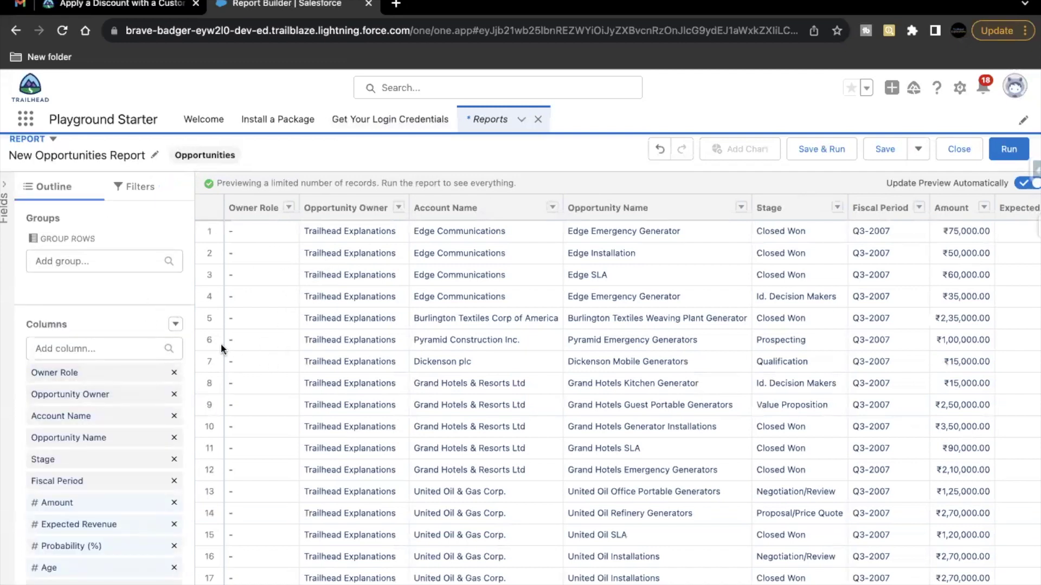
{"action": "left_click", "coordinate": [173, 324]}
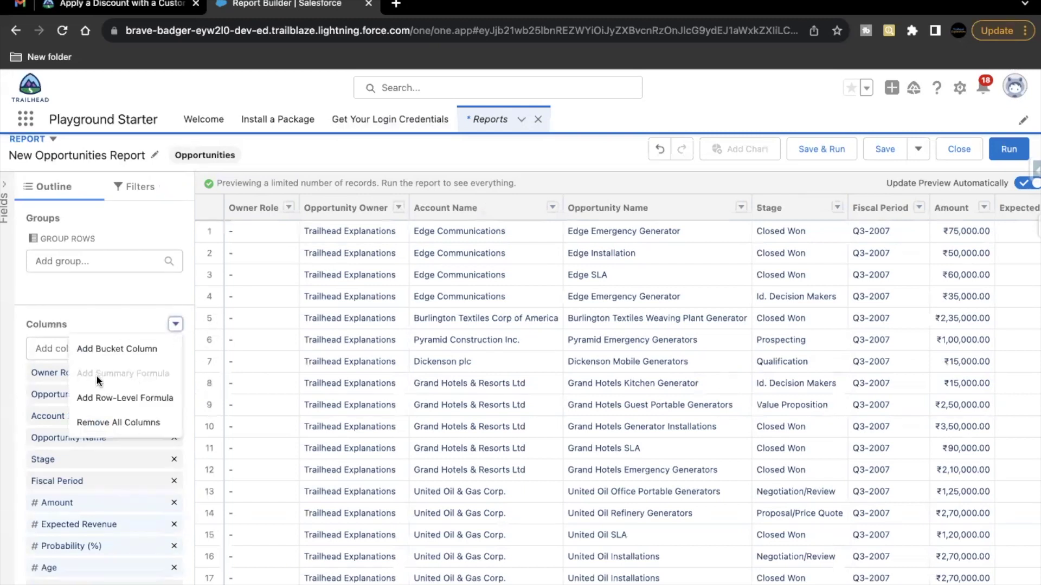
{"action": "mouse_move", "coordinate": [149, 382]}
{"action": "left_click", "coordinate": [150, 299]}
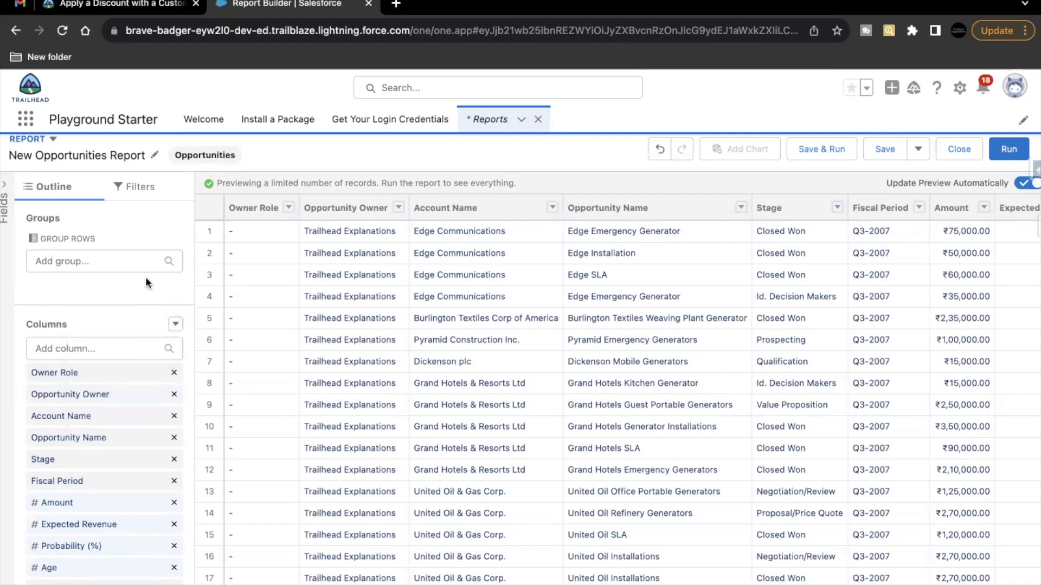
Step: Group the report rows by Opportunity ID
{"action": "left_click", "coordinate": [91, 261]}
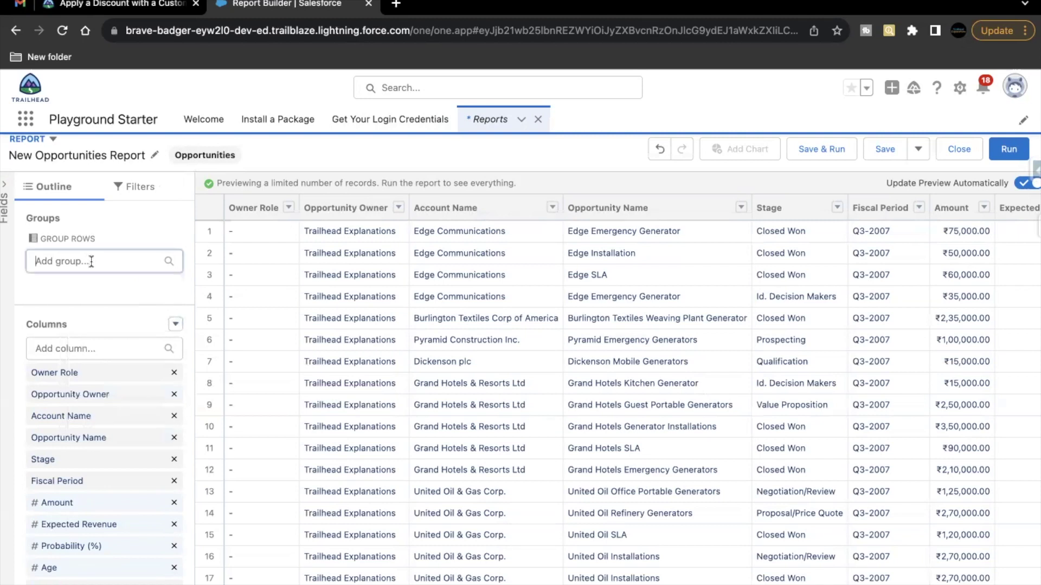
{"action": "type", "text": "opp"}
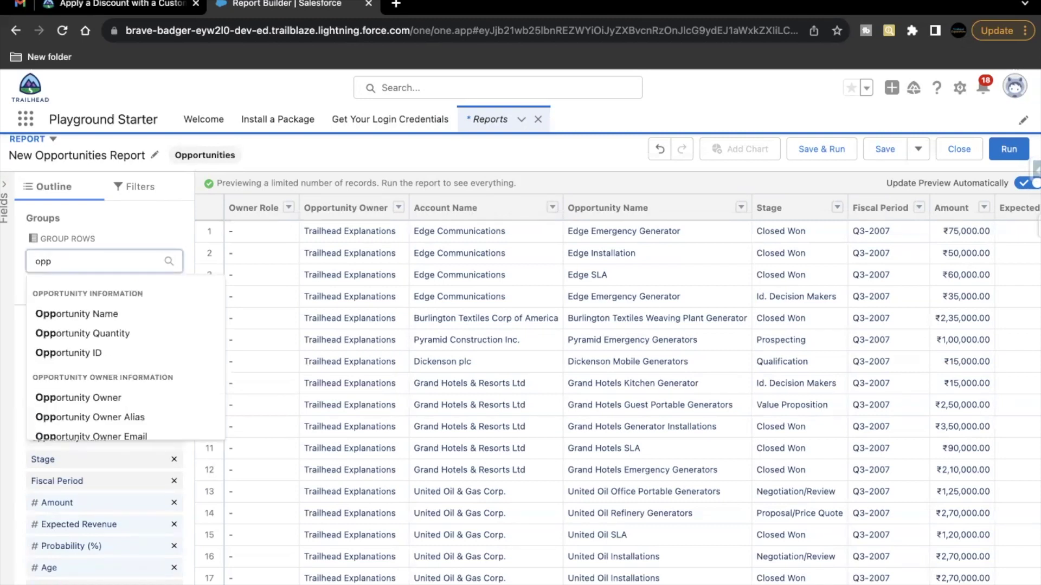
{"action": "key", "text": "BackSpace"}
{"action": "key", "text": "BackSpace"}
{"action": "key", "text": "BackSpace"}
{"action": "type", "text": "Id"}
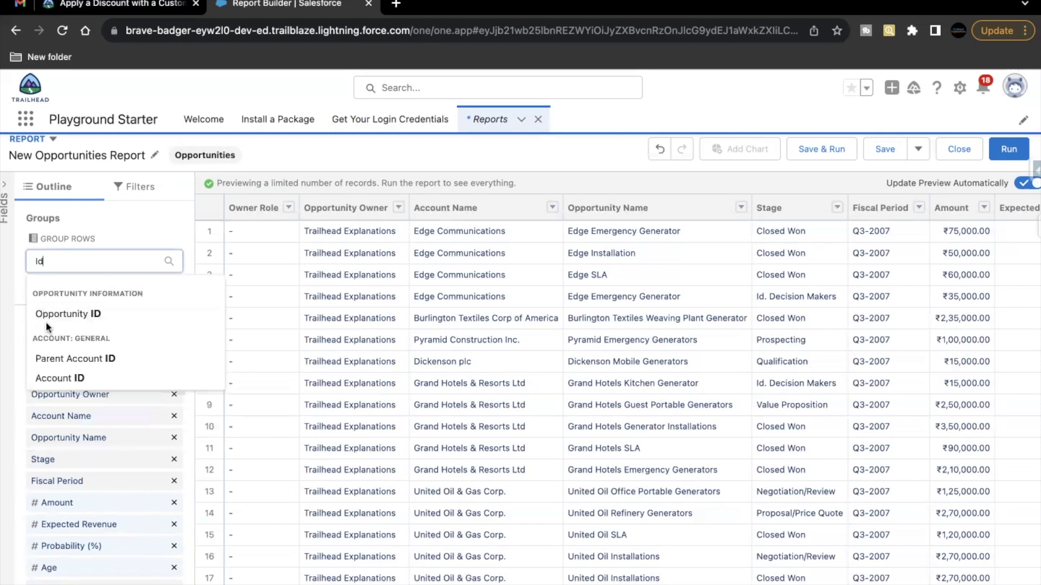
{"action": "left_click", "coordinate": [70, 315]}
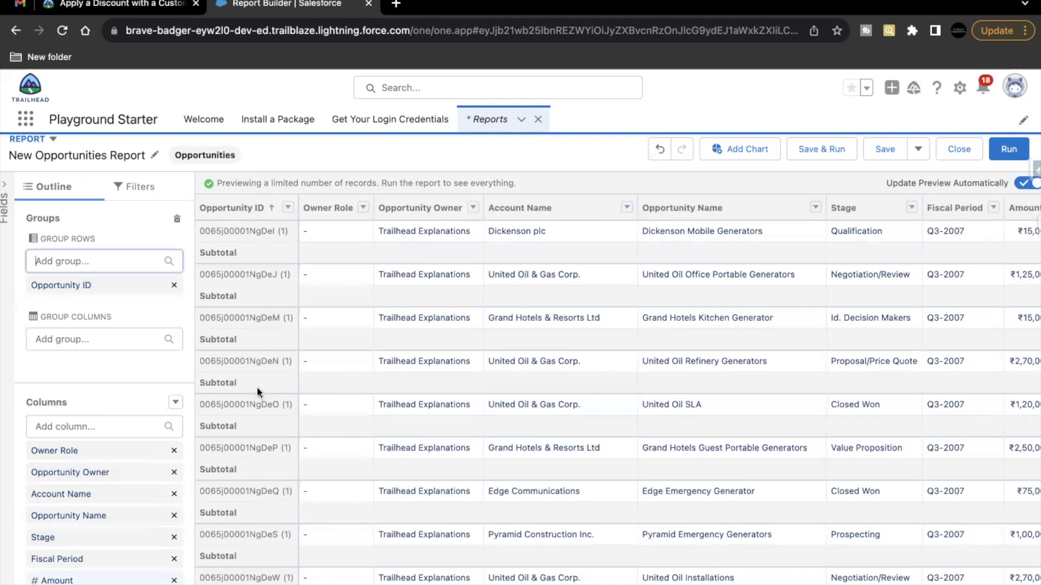
Step: Scroll the grouped preview and check the column options, closing them without a choice
{"action": "scroll", "coordinate": [252, 432], "scroll_direction": "down", "scroll_amount": 3}
{"action": "scroll", "coordinate": [253, 432], "scroll_direction": "down", "scroll_amount": 10}
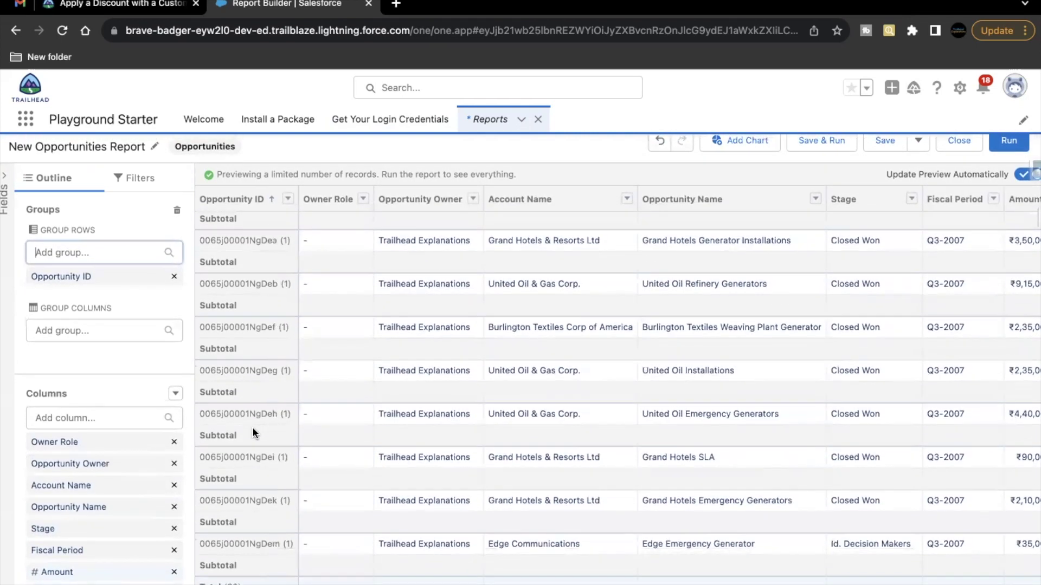
{"action": "scroll", "coordinate": [253, 432], "scroll_direction": "up", "scroll_amount": 10}
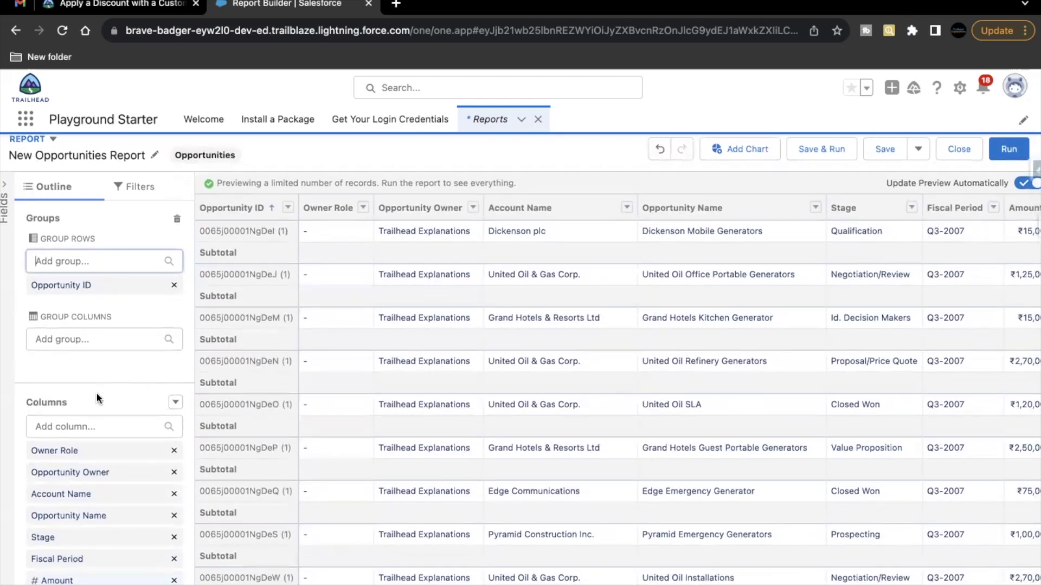
{"action": "left_click", "coordinate": [174, 403]}
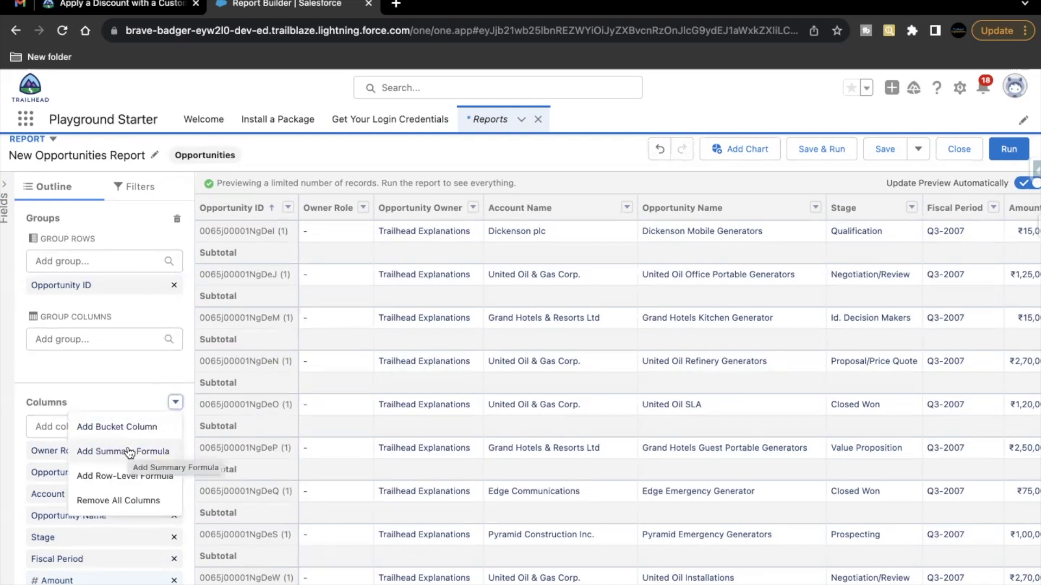
{"action": "left_click", "coordinate": [141, 390]}
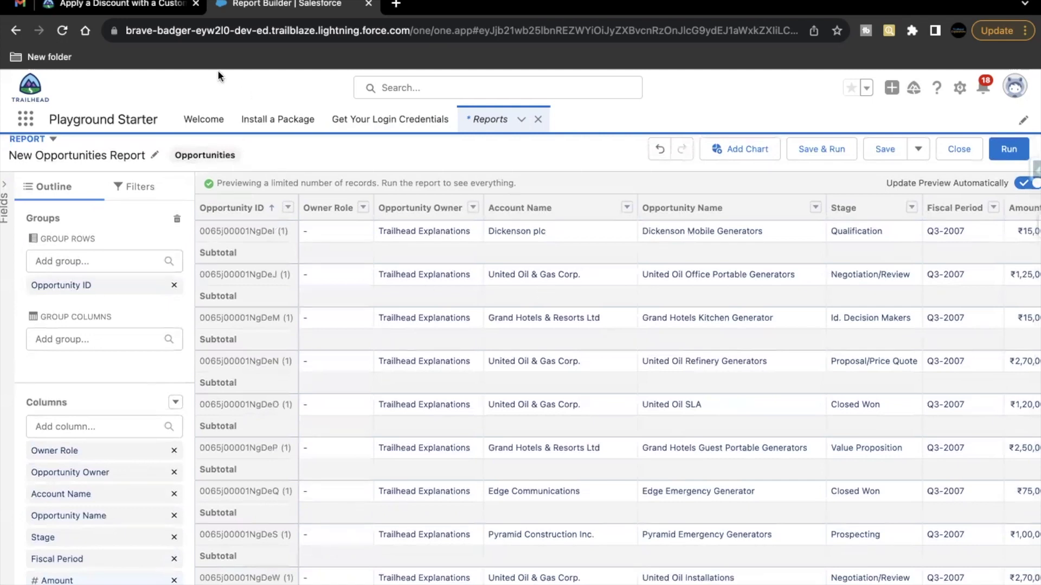
Step: Back in the Trailhead lesson, select the report name given in the steps
{"action": "left_click", "coordinate": [110, 7]}
{"action": "scroll", "coordinate": [222, 426], "scroll_direction": "down", "scroll_amount": 5}
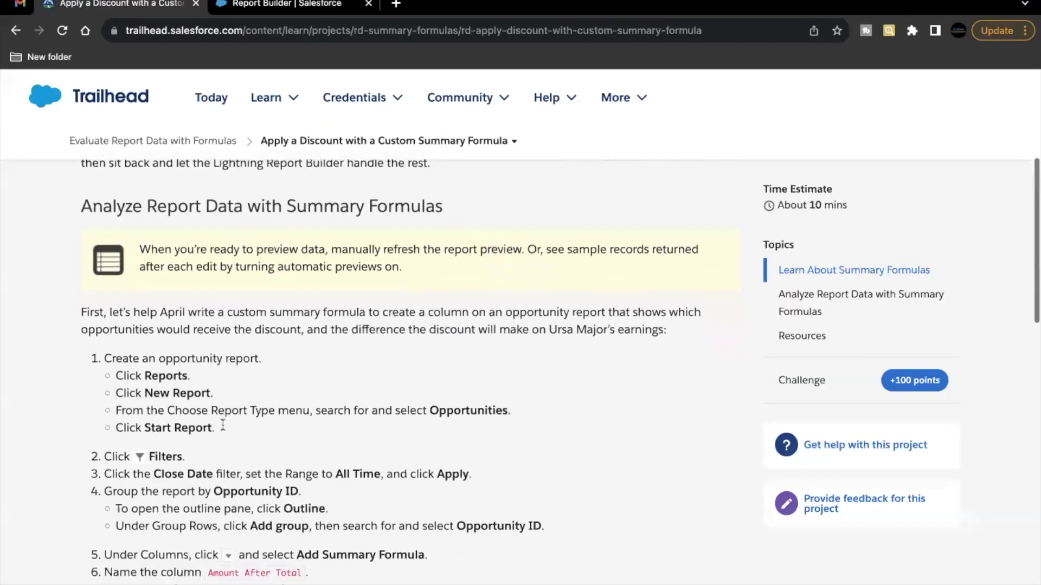
{"action": "scroll", "coordinate": [222, 421], "scroll_direction": "down", "scroll_amount": 2}
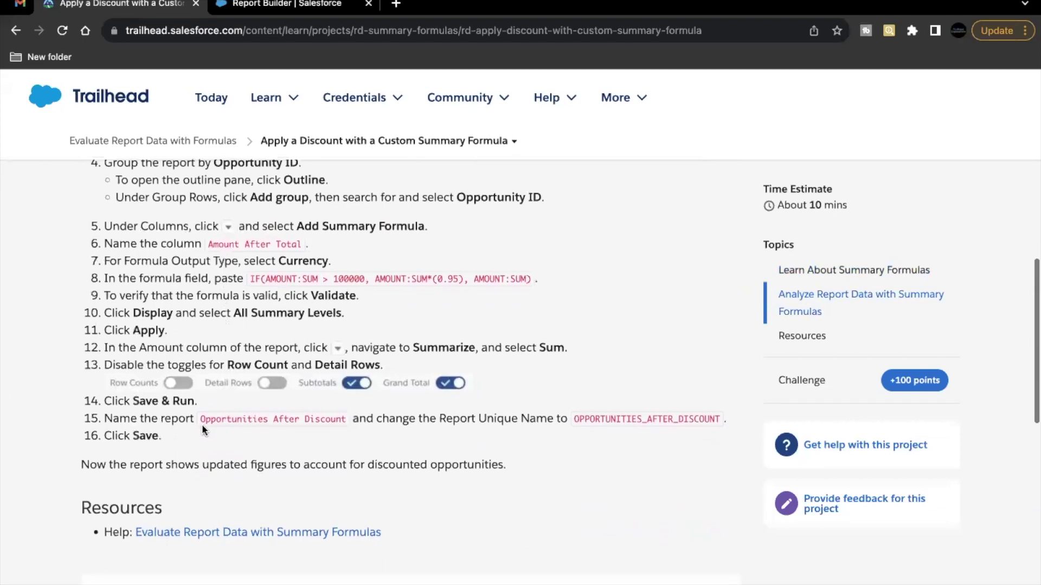
{"action": "left_click_drag", "start_coordinate": [199, 418], "coordinate": [343, 414]}
{"action": "key", "text": "ctrl+c"}
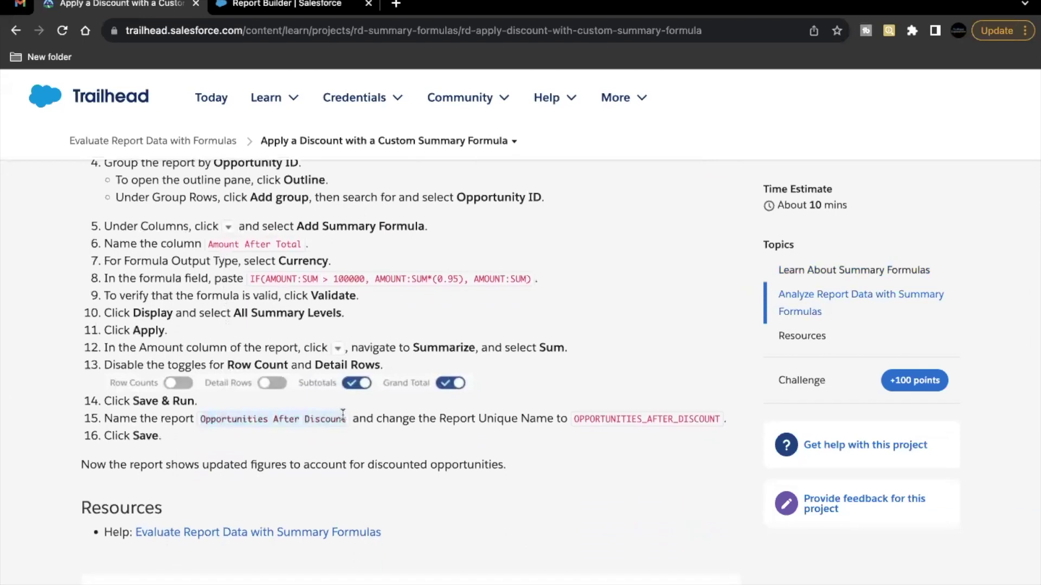
Step: Paste 'Opportunities After Discount' as the report name, let the unique name fill, and save
{"action": "left_click", "coordinate": [325, 6]}
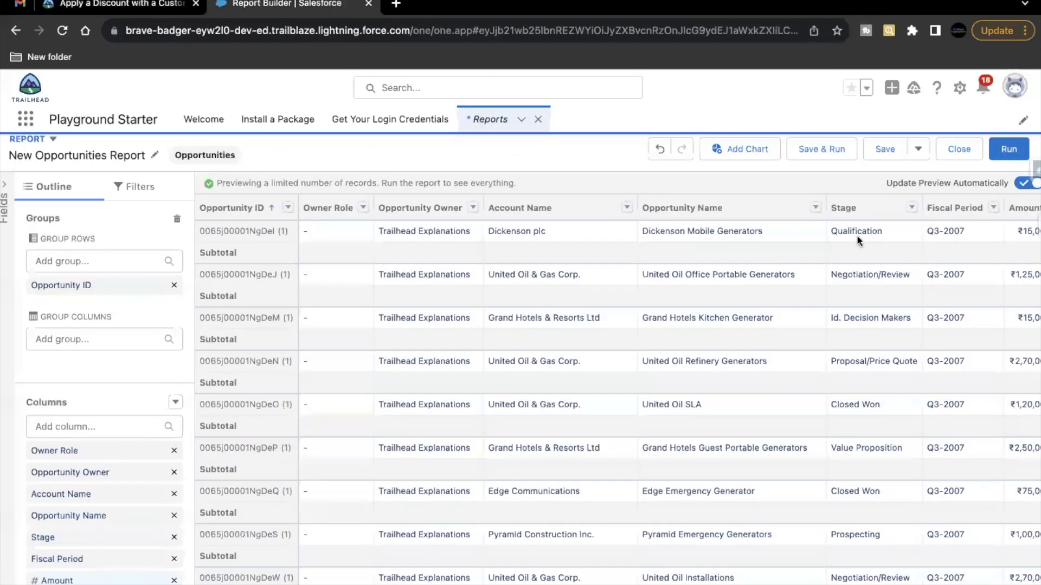
{"action": "left_click", "coordinate": [885, 149]}
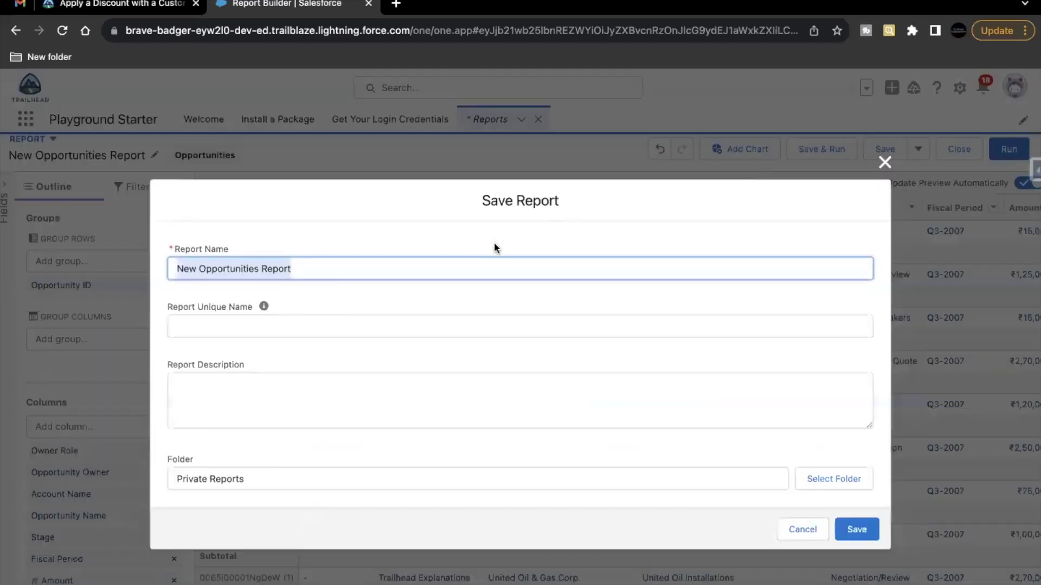
{"action": "key", "text": "ctrl+v"}
{"action": "left_click", "coordinate": [324, 309]}
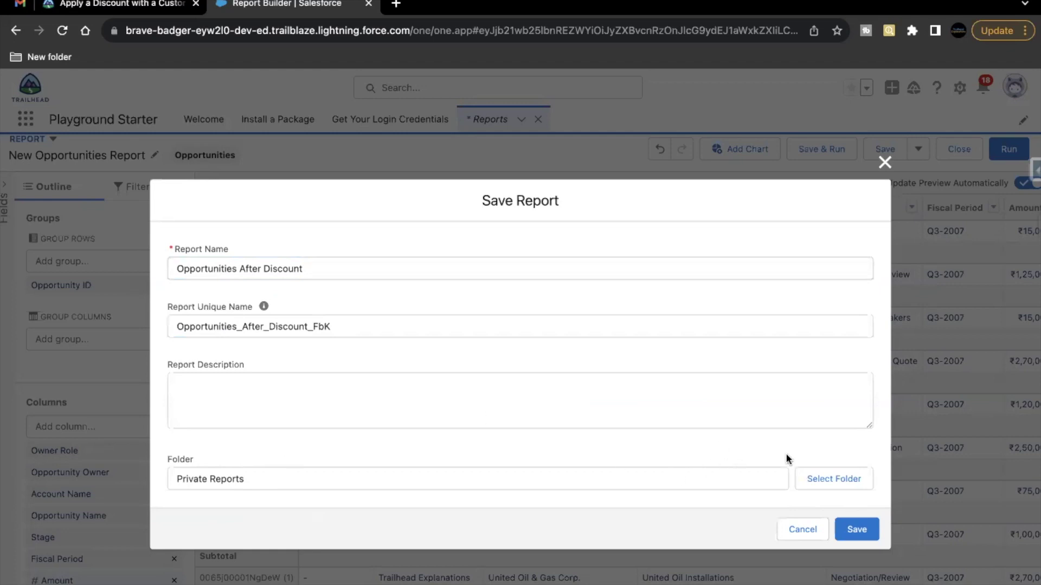
{"action": "left_click", "coordinate": [856, 529]}
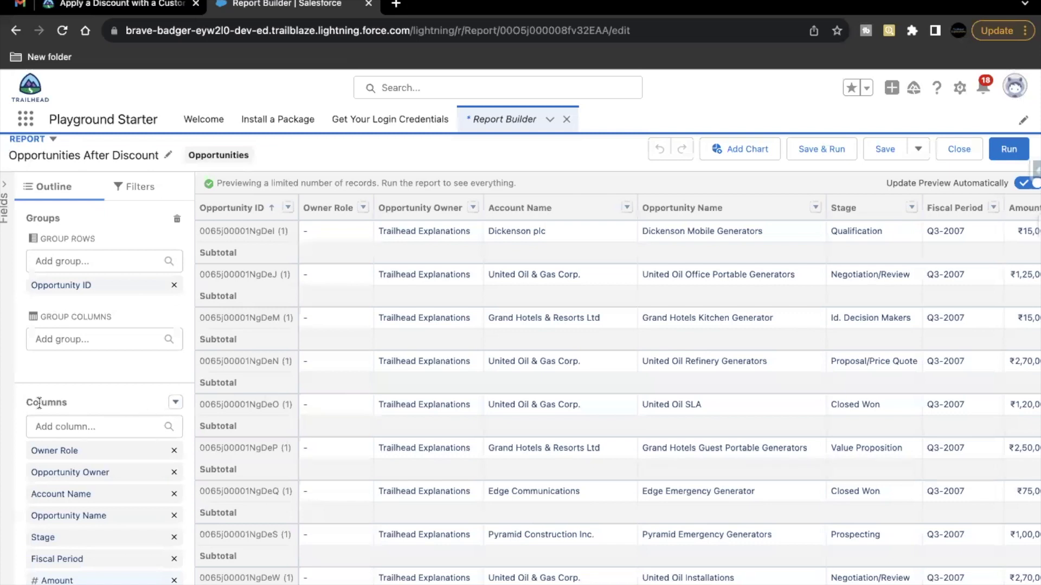
Step: Add a summary formula column named 'Amount After Total', copying the name from the lesson
{"action": "left_click", "coordinate": [175, 406]}
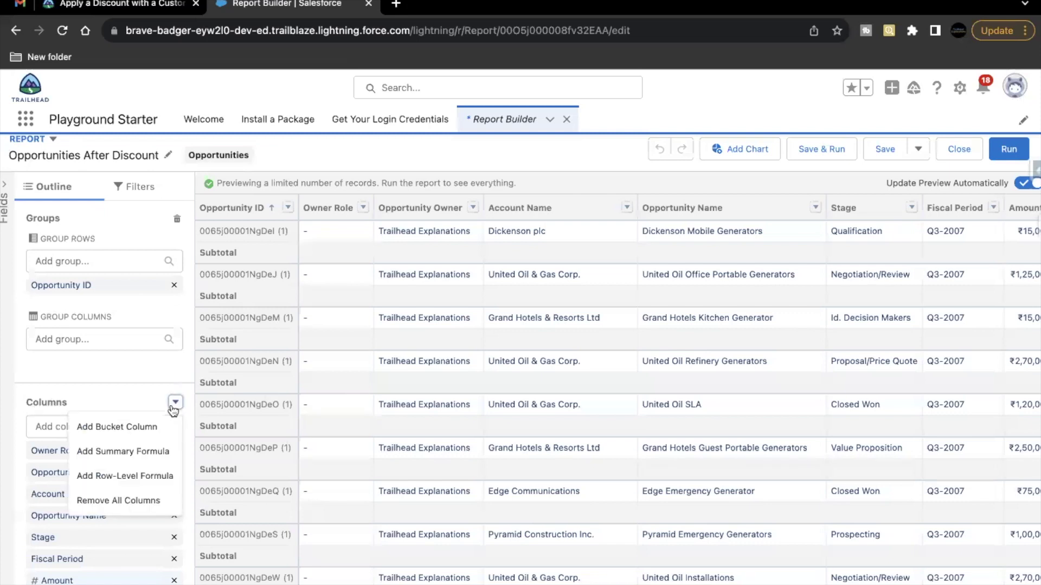
{"action": "left_click", "coordinate": [107, 451]}
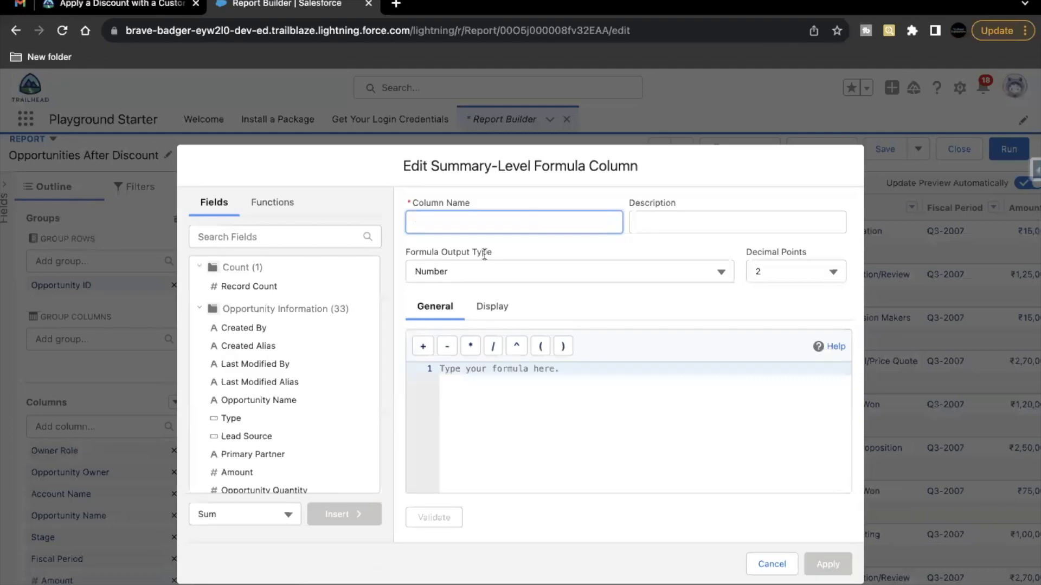
{"action": "left_click", "coordinate": [144, 5]}
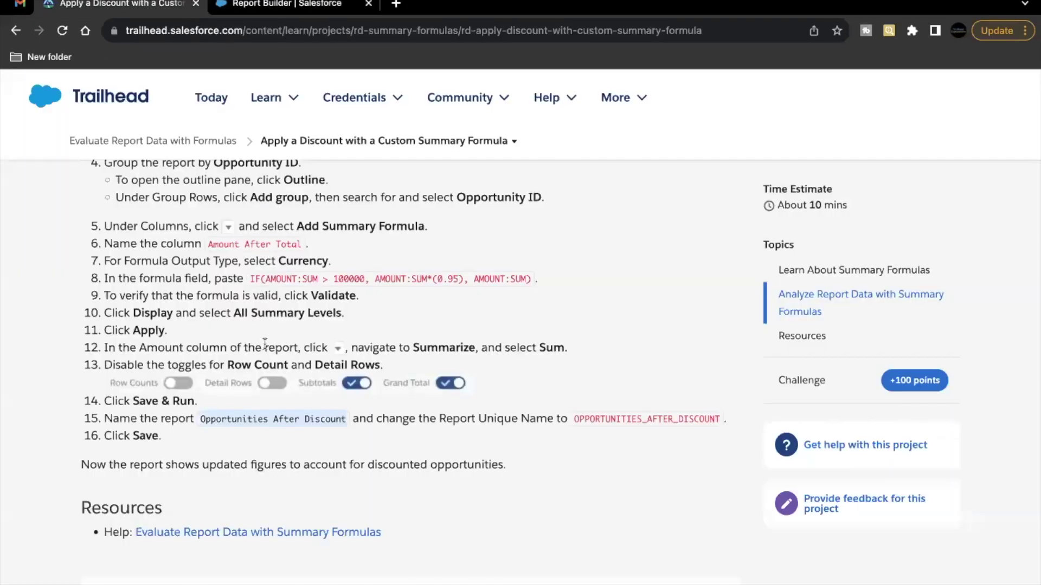
{"action": "left_click_drag", "start_coordinate": [208, 244], "coordinate": [301, 247]}
{"action": "key", "text": "ctrl+c"}
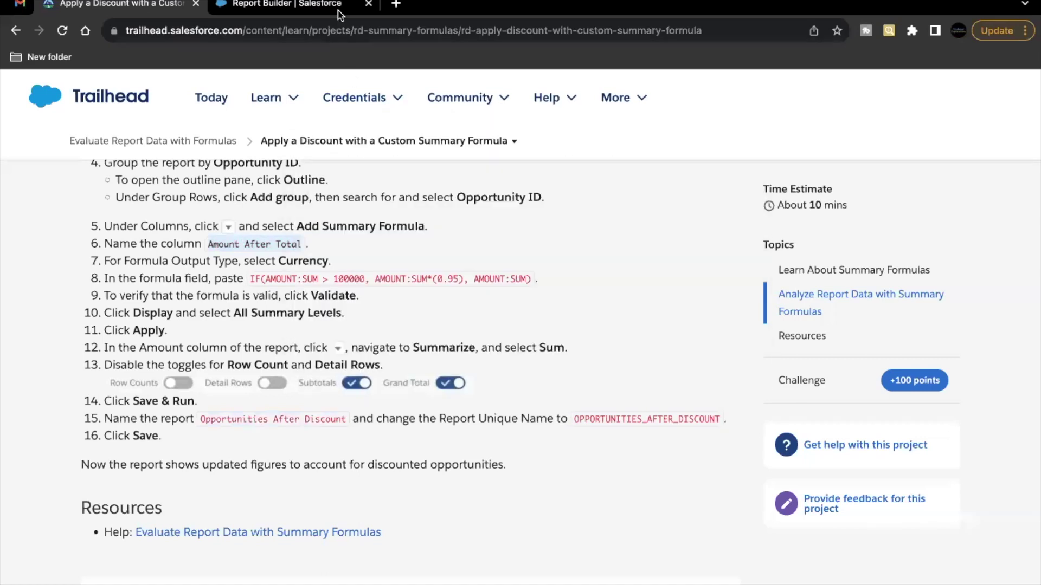
{"action": "key", "text": "ctrl+Tab"}
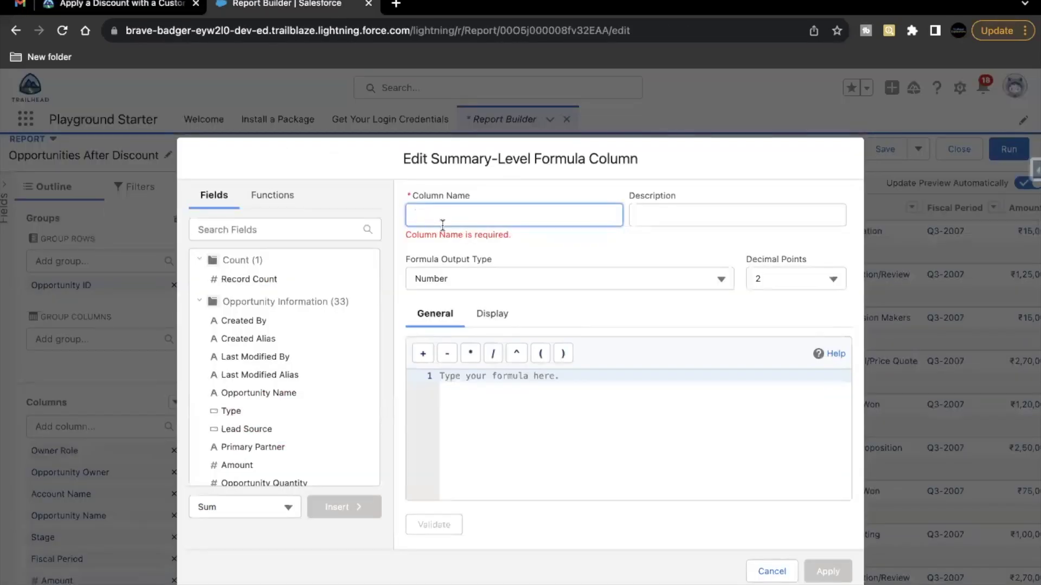
{"action": "key", "text": "ctrl+v"}
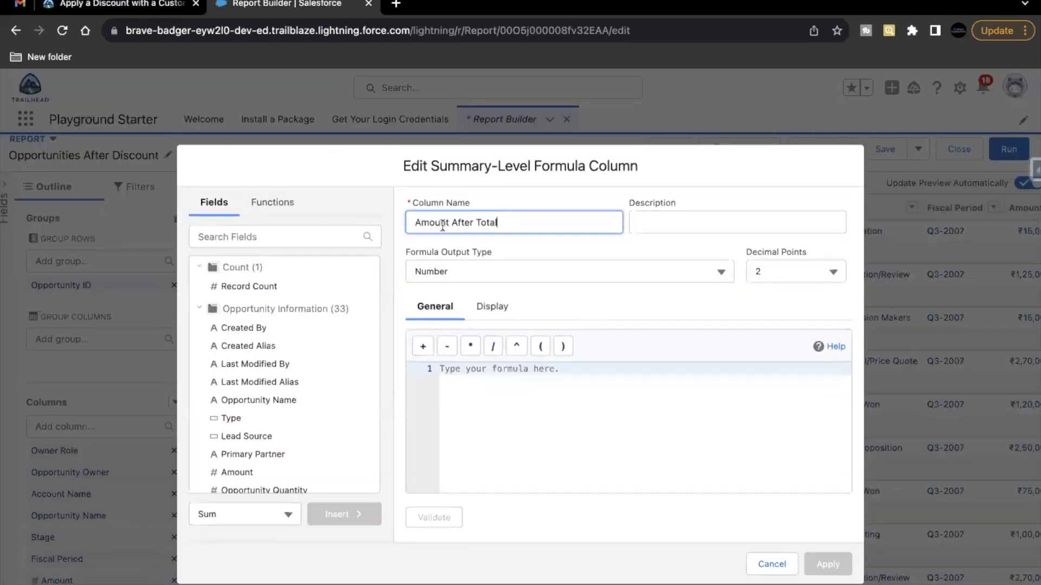
Step: Set the formula output type to Currency
{"action": "left_click", "coordinate": [469, 271]}
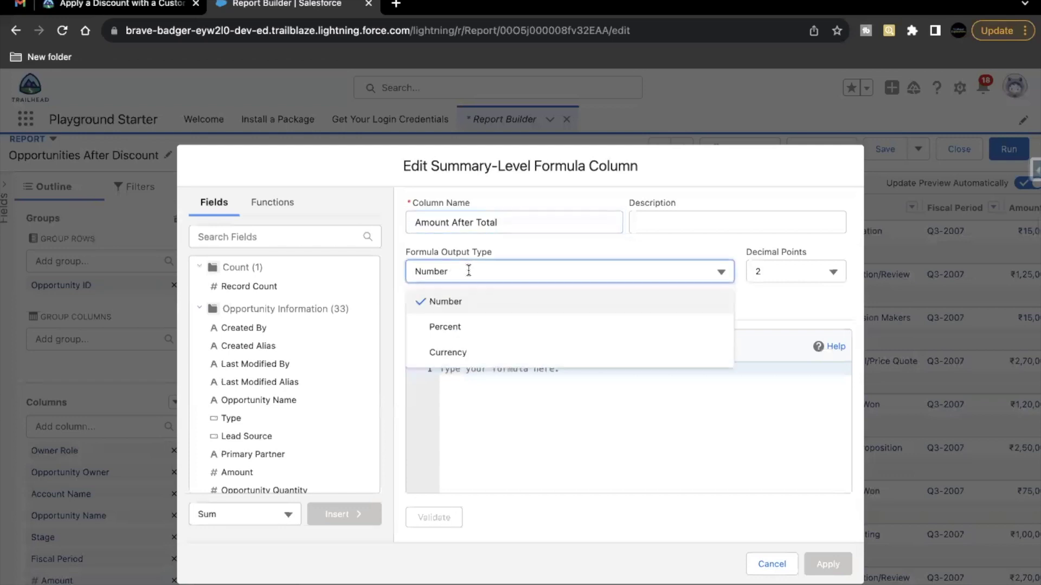
{"action": "left_click", "coordinate": [437, 353]}
{"action": "left_click", "coordinate": [502, 373]}
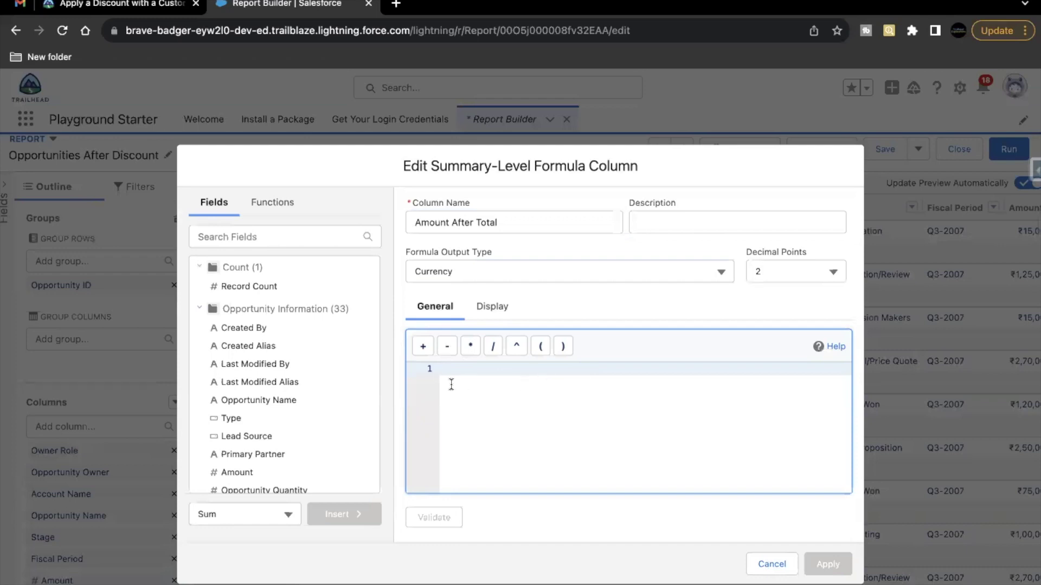
Step: Insert the IF function template into the Amount After Total formula
{"action": "left_click", "coordinate": [275, 211]}
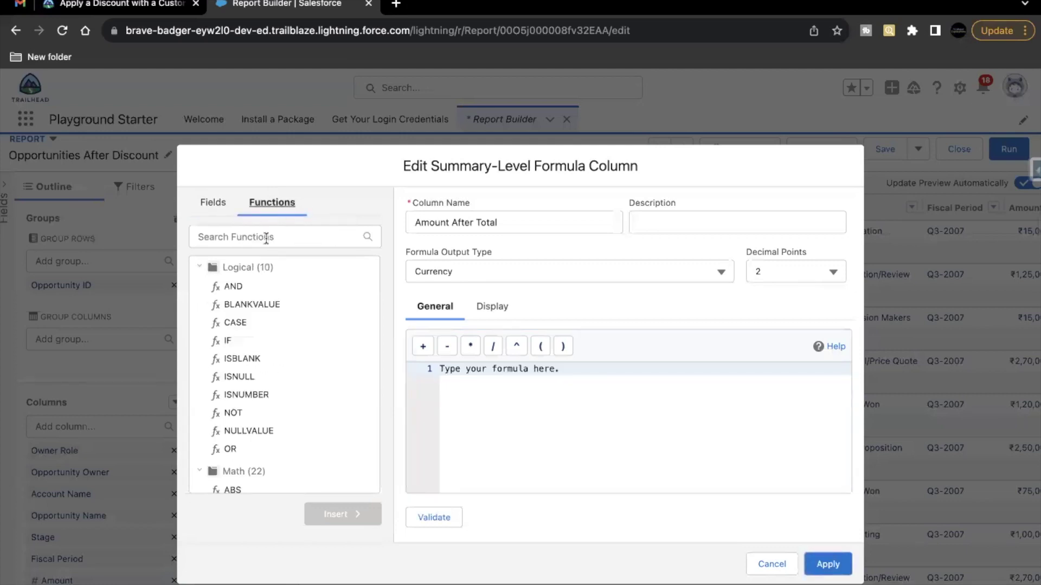
{"action": "left_click", "coordinate": [222, 340]}
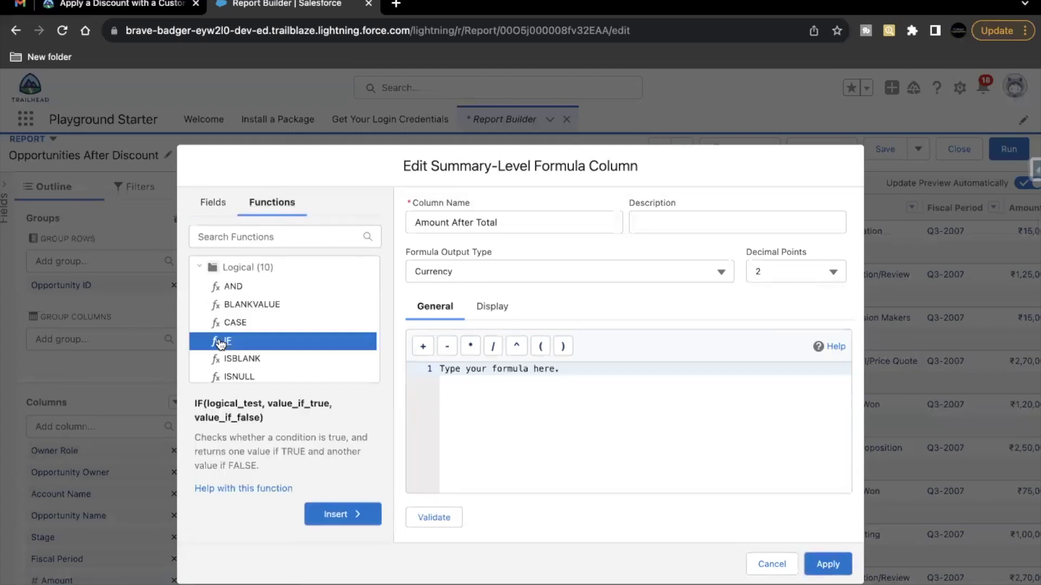
{"action": "left_click", "coordinate": [347, 515]}
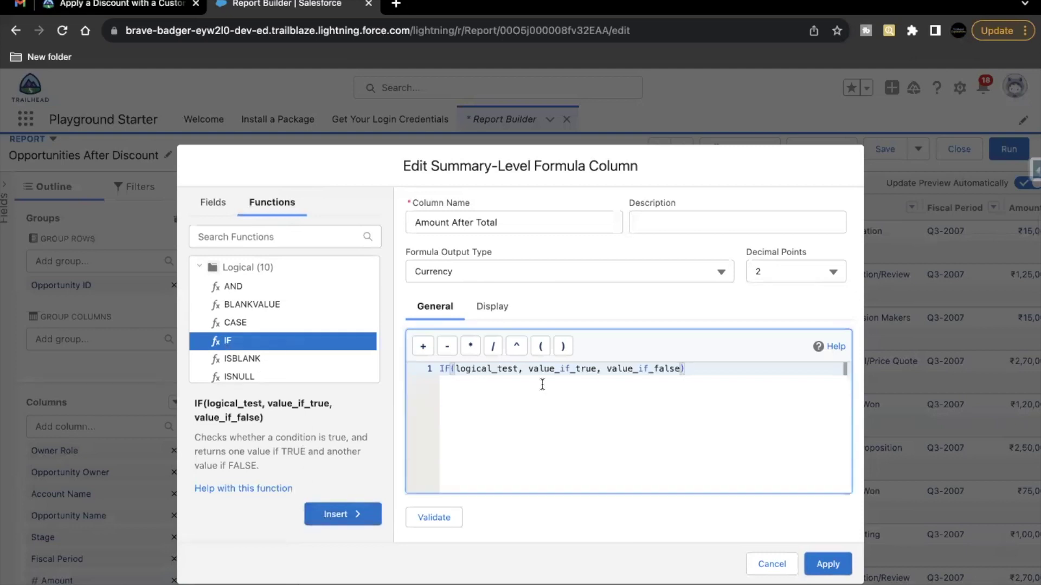
Step: Select each IF placeholder in turn, finishing with logical_test selected
{"action": "double_click", "coordinate": [497, 371]}
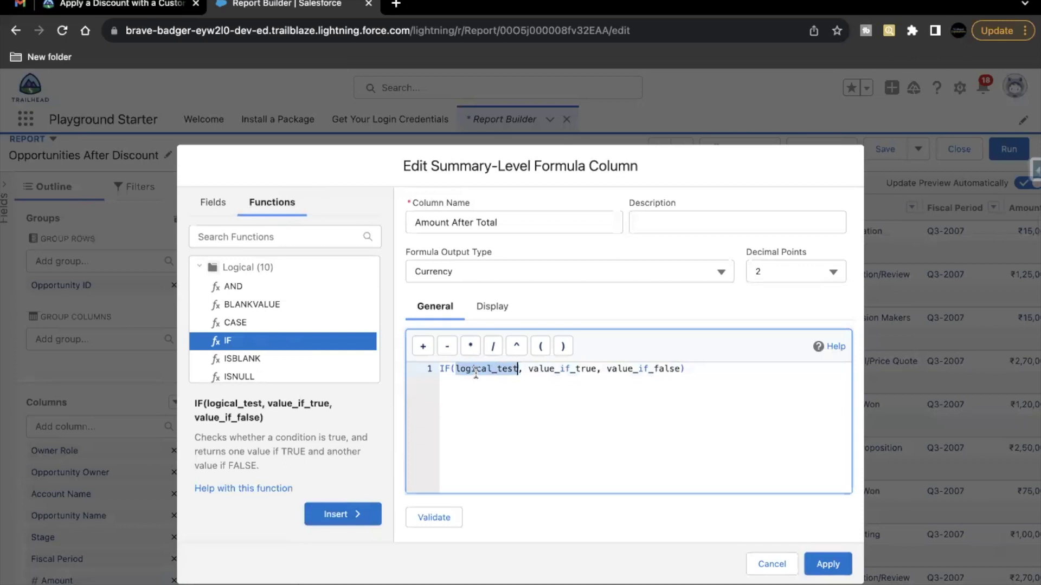
{"action": "double_click", "coordinate": [558, 373]}
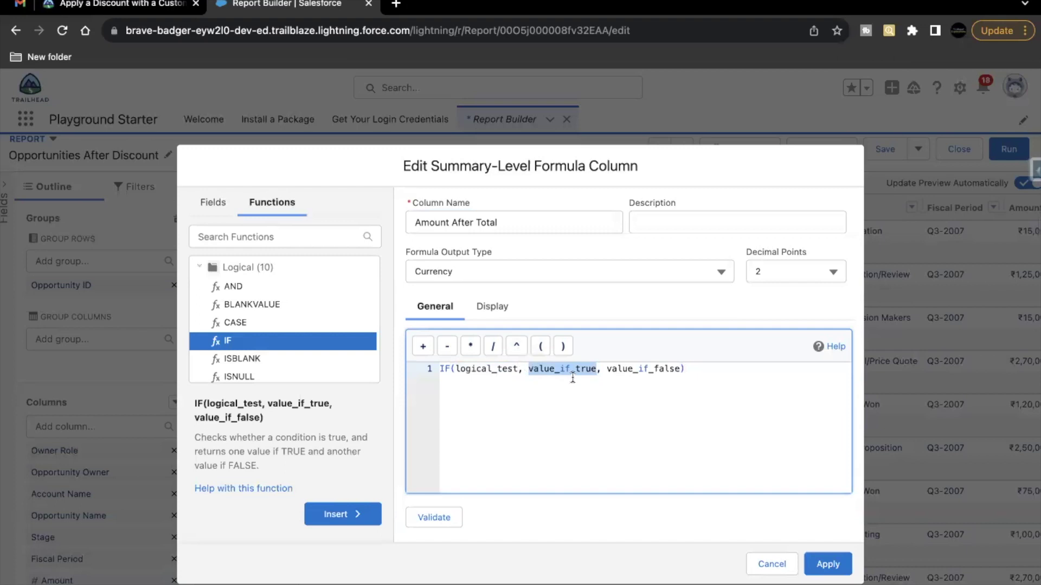
{"action": "double_click", "coordinate": [614, 373]}
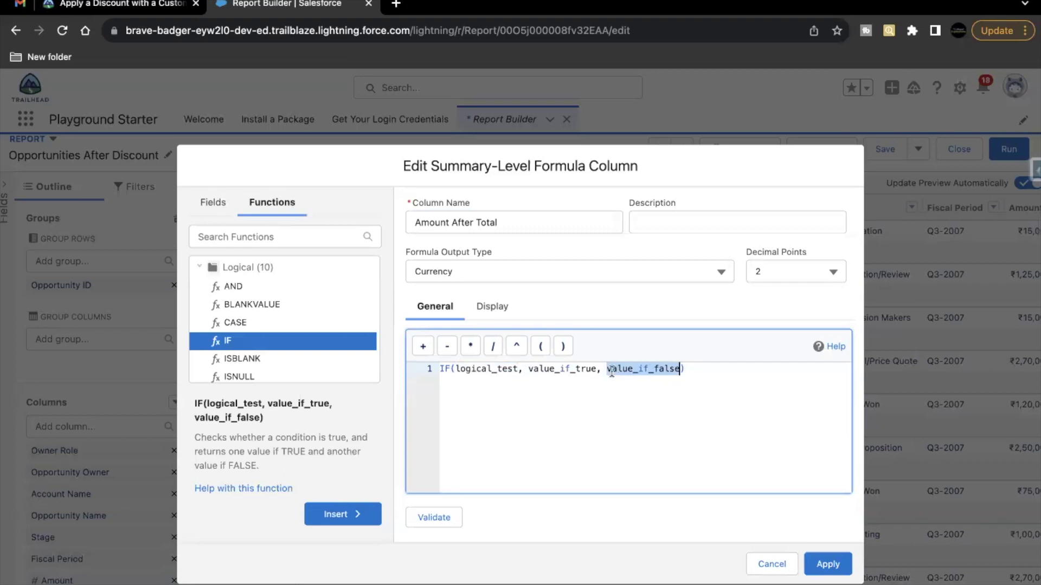
{"action": "double_click", "coordinate": [462, 369]}
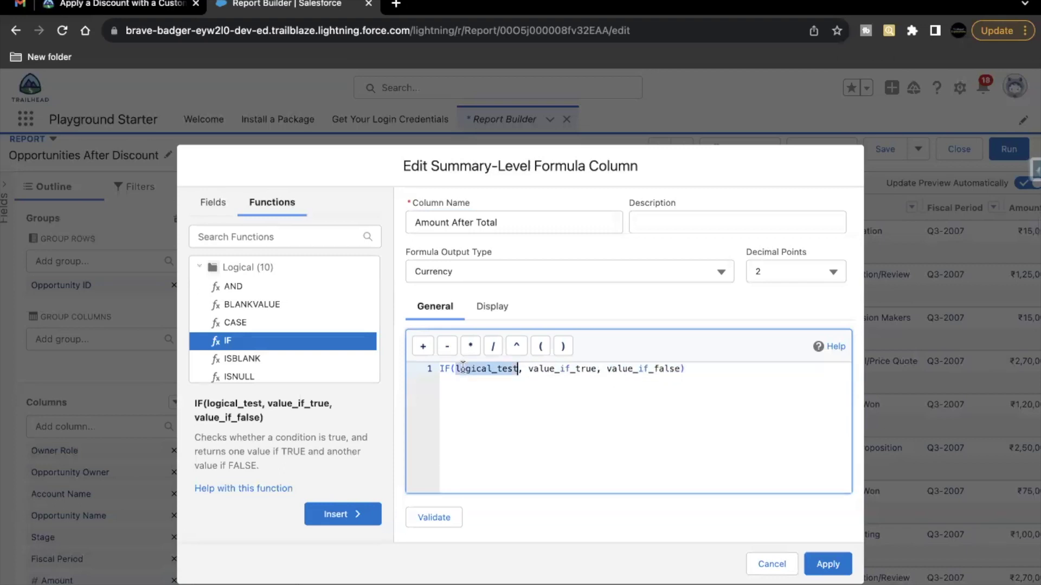
Step: Locate step 8's IF formula in the Trailhead lesson and select SUM within it
{"action": "key", "text": "ctrl+shift+Tab"}
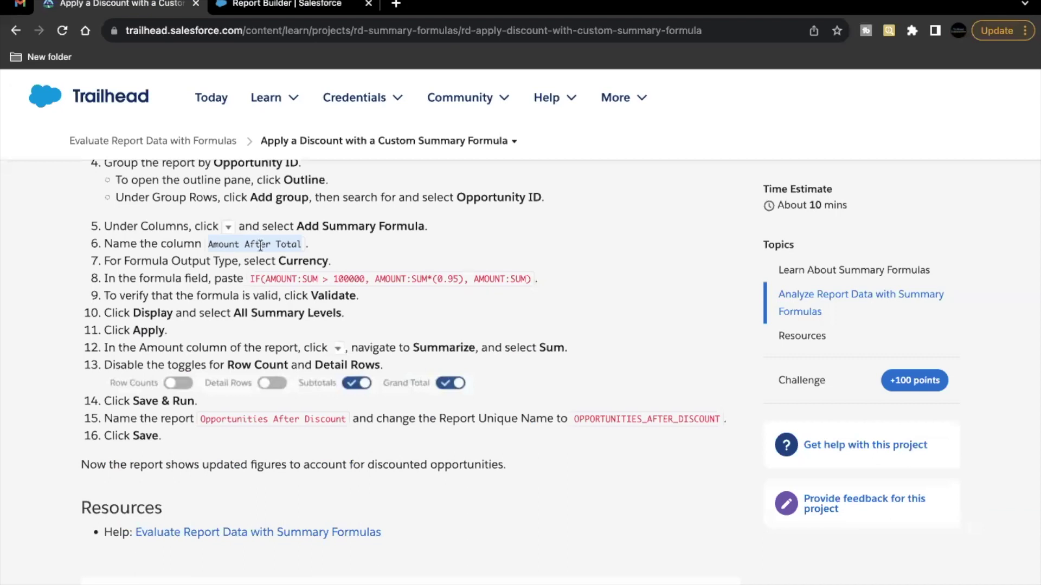
{"action": "scroll", "coordinate": [260, 245], "scroll_direction": "up", "scroll_amount": 5}
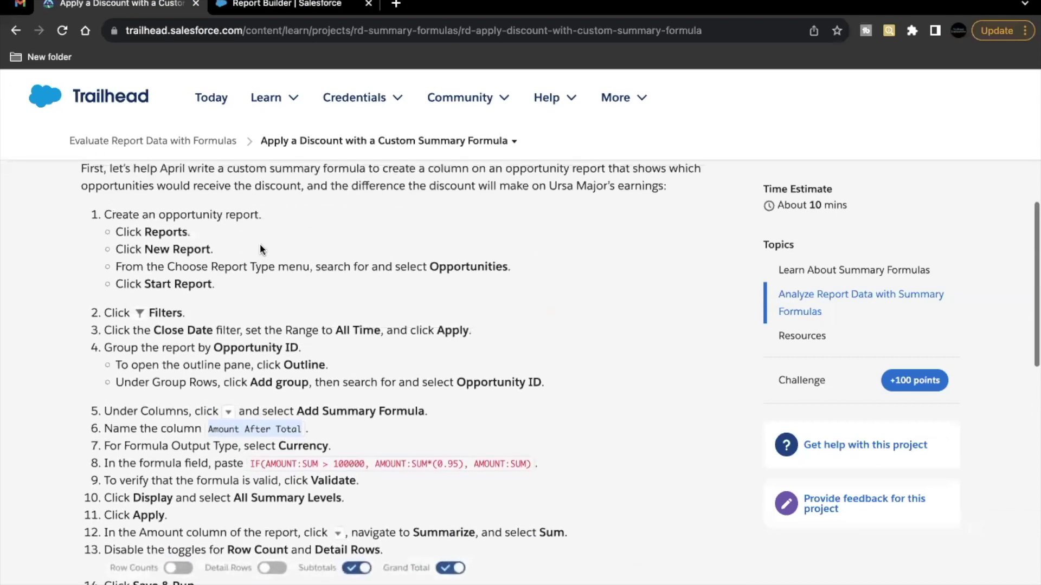
{"action": "scroll", "coordinate": [260, 244], "scroll_direction": "down", "scroll_amount": 2}
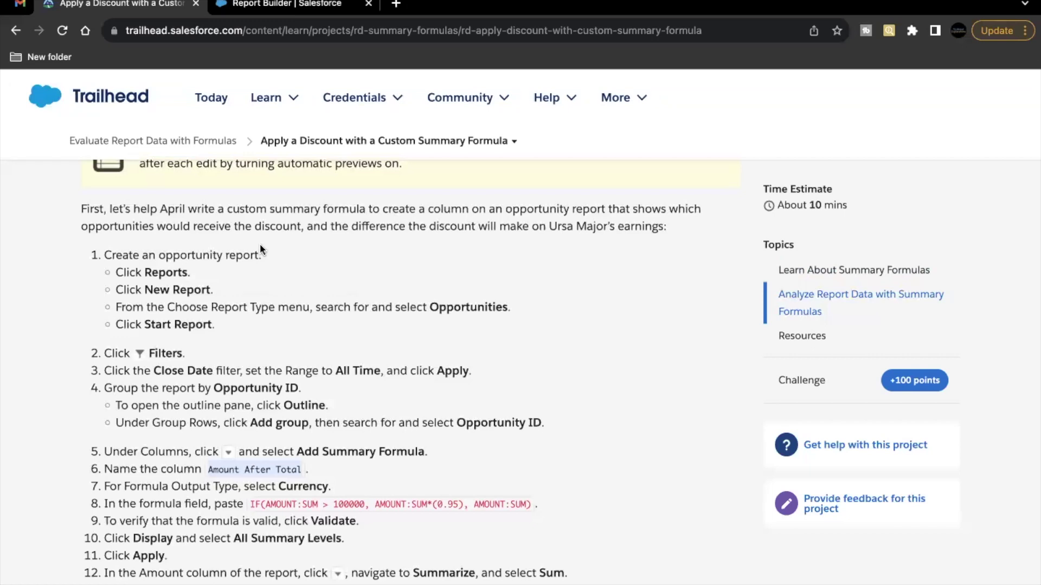
{"action": "scroll", "coordinate": [280, 428], "scroll_direction": "down", "scroll_amount": 3}
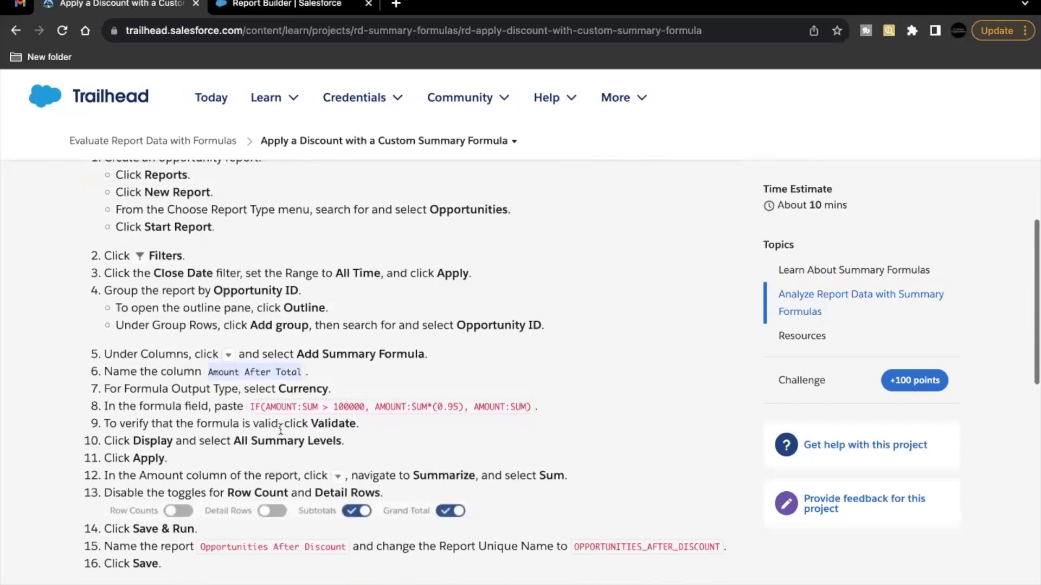
{"action": "left_click_drag", "start_coordinate": [265, 406], "coordinate": [353, 399]}
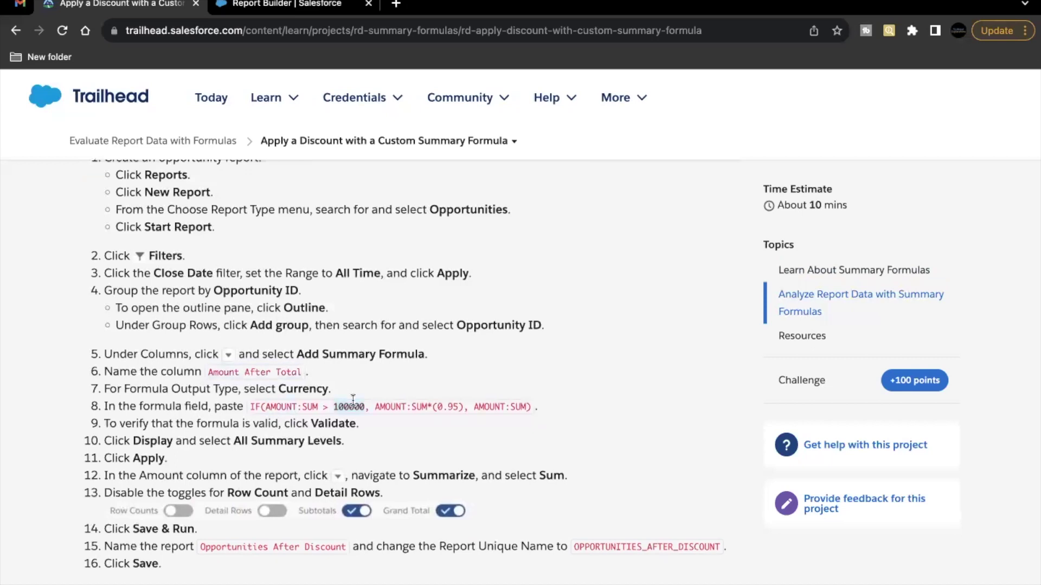
{"action": "double_click", "coordinate": [310, 406]}
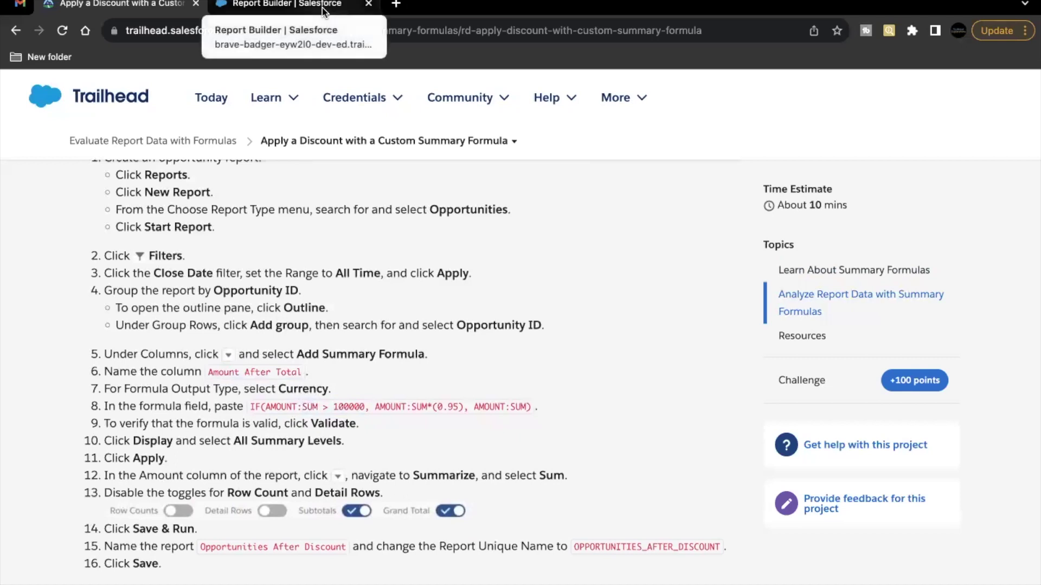
Step: Search the formula's Fields list for 'Amo' and choose the Amount field summarized as Sum
{"action": "left_click", "coordinate": [279, 4]}
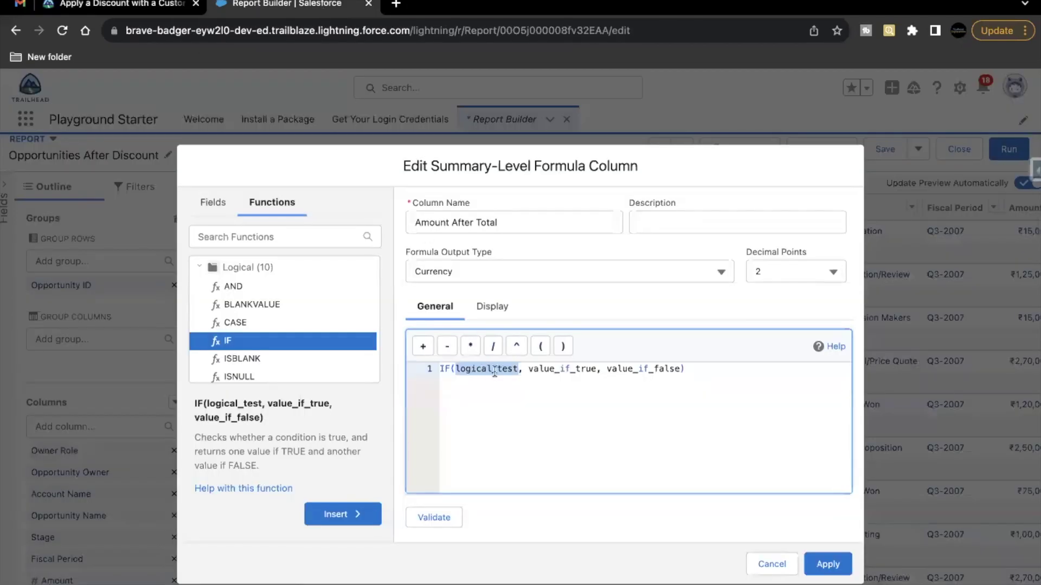
{"action": "left_click", "coordinate": [223, 206]}
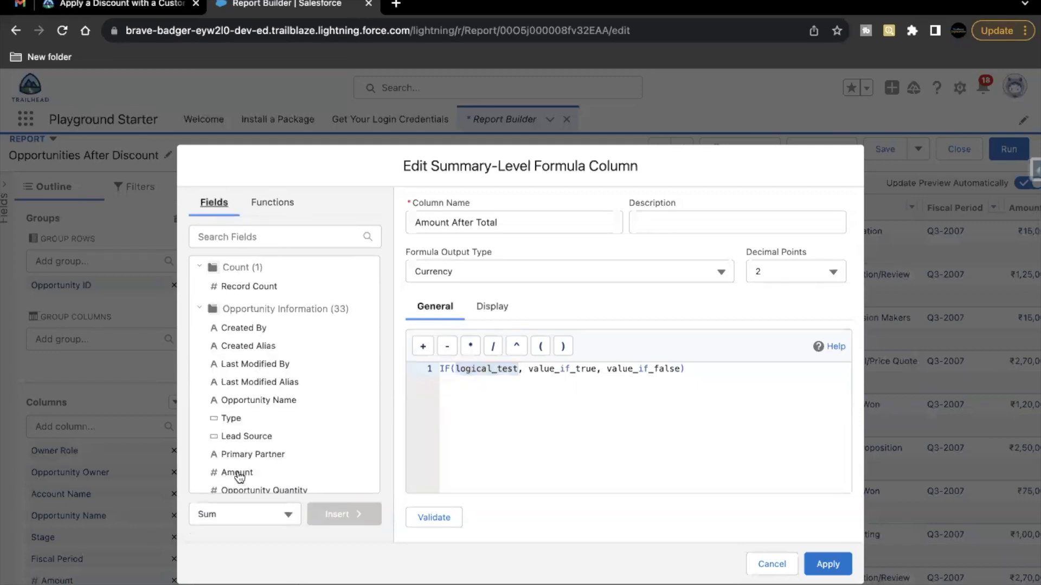
{"action": "scroll", "coordinate": [261, 432], "scroll_direction": "down", "scroll_amount": 2}
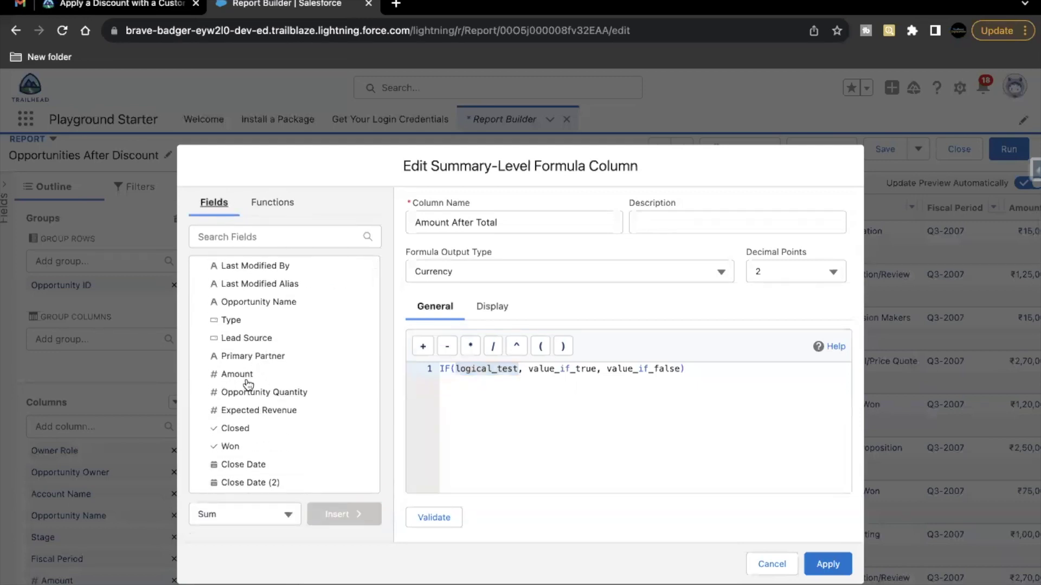
{"action": "scroll", "coordinate": [244, 406], "scroll_direction": "up", "scroll_amount": 2}
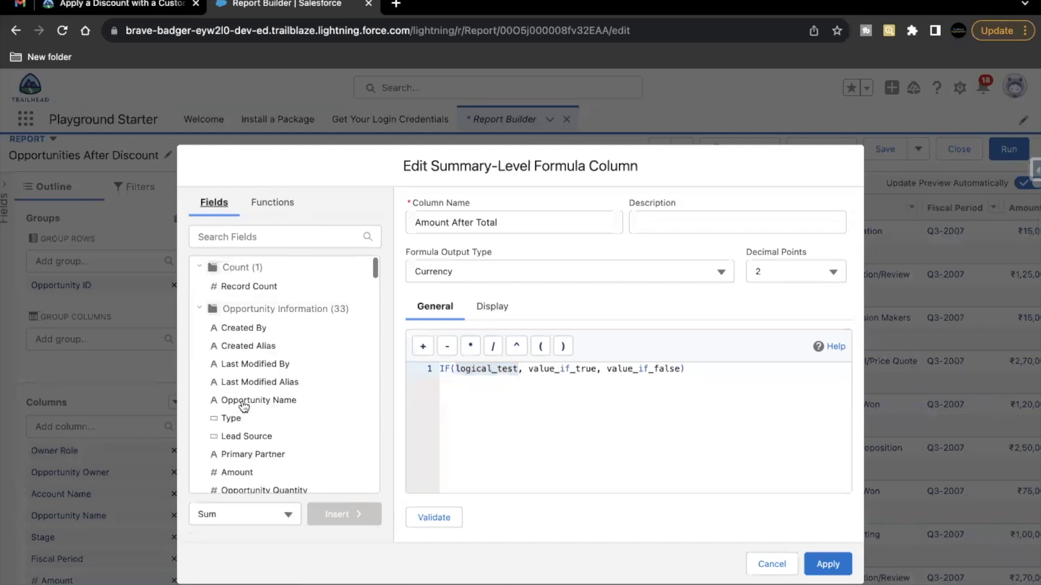
{"action": "left_click", "coordinate": [267, 236]}
{"action": "type", "text": "amou"}
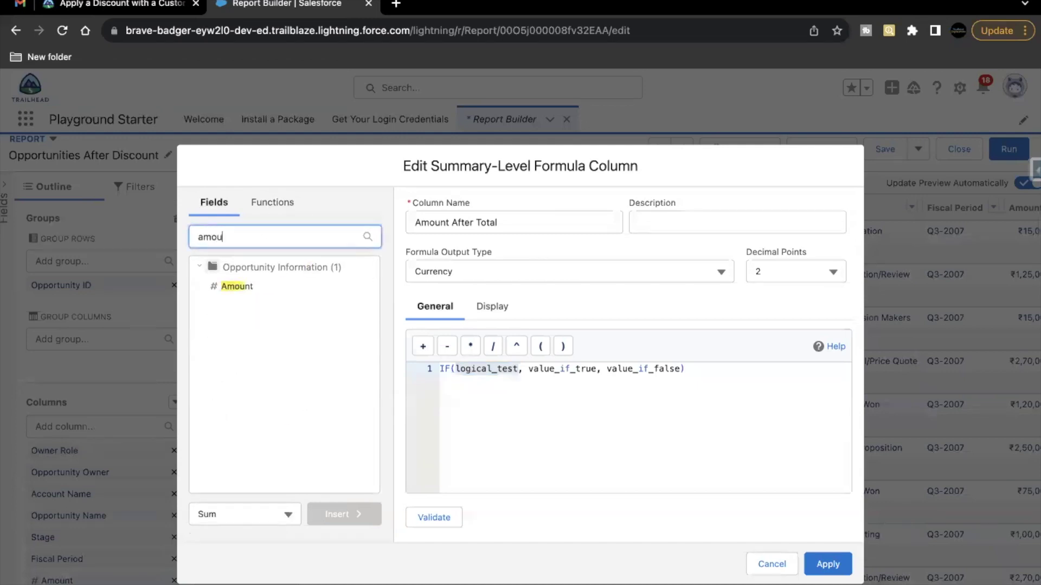
{"action": "type", "text": "n"}
{"action": "double_click", "coordinate": [280, 236]}
{"action": "key", "text": "BackSpace"}
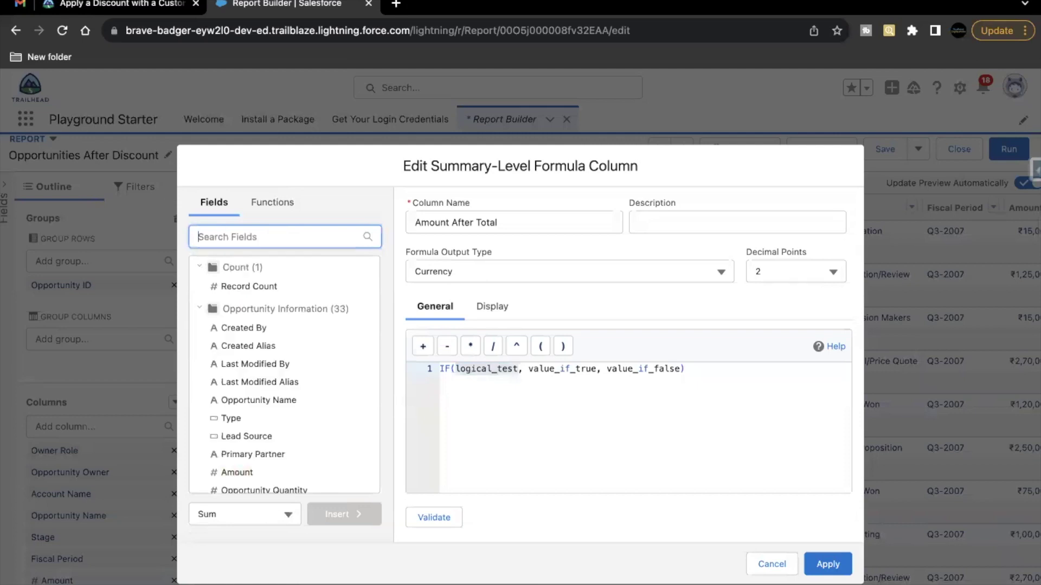
{"action": "type", "text": "Amo"}
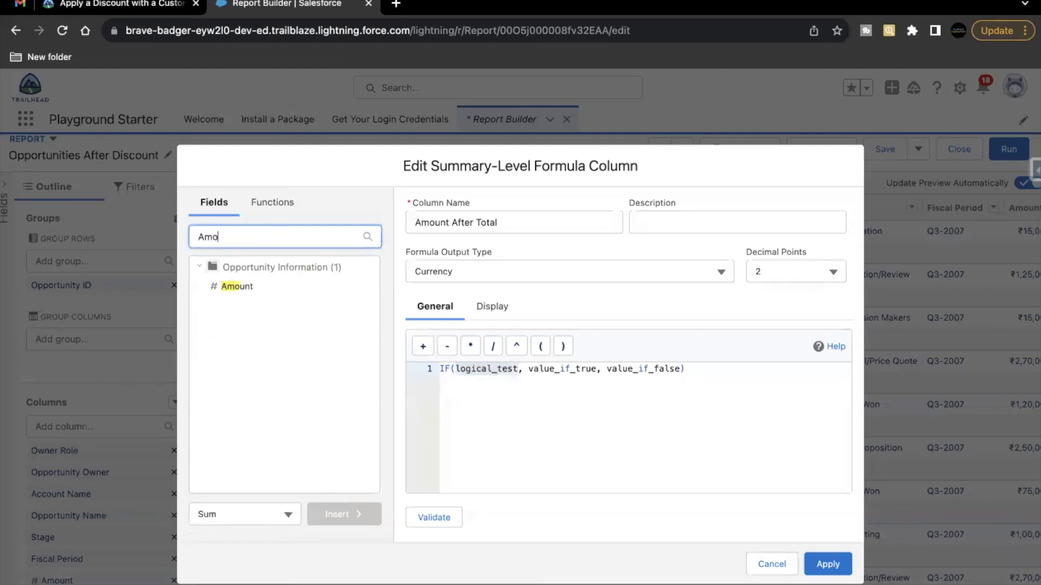
{"action": "left_click", "coordinate": [243, 286]}
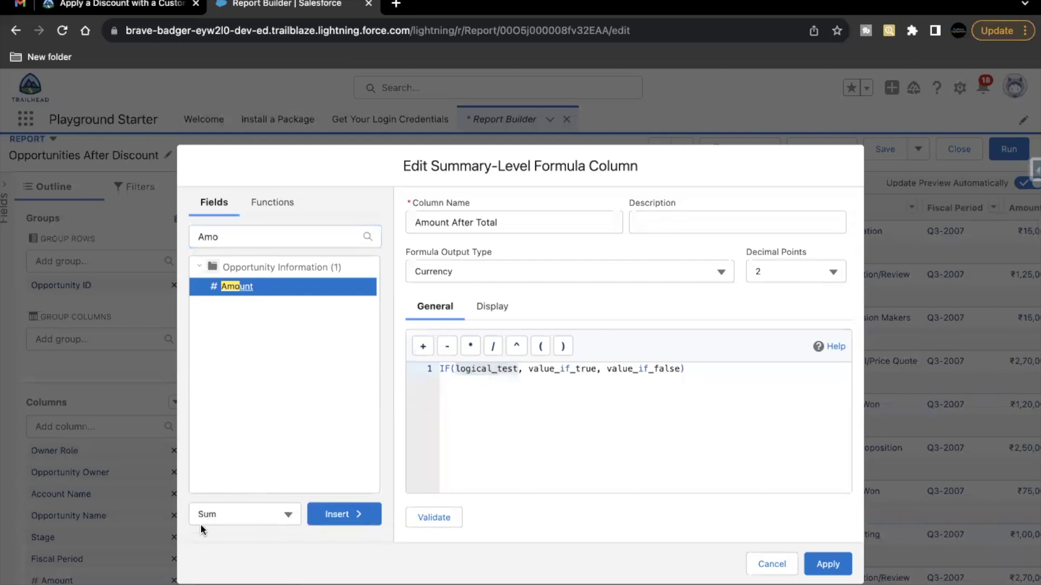
Step: Replace logical_test with AMOUNT:SUM, then select SUM within the formula
{"action": "left_click", "coordinate": [336, 515]}
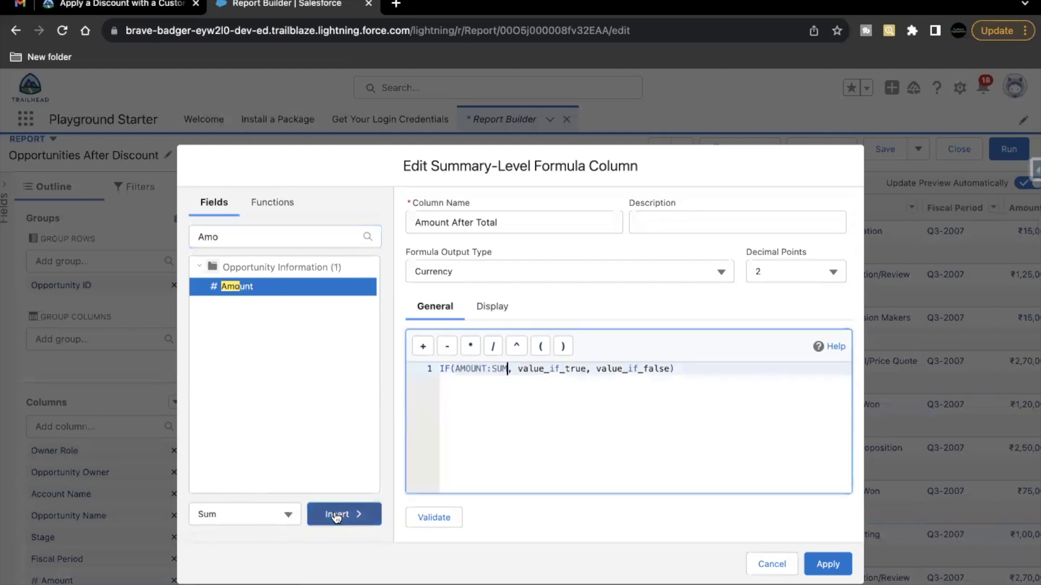
{"action": "double_click", "coordinate": [475, 374]}
{"action": "left_click", "coordinate": [497, 370]}
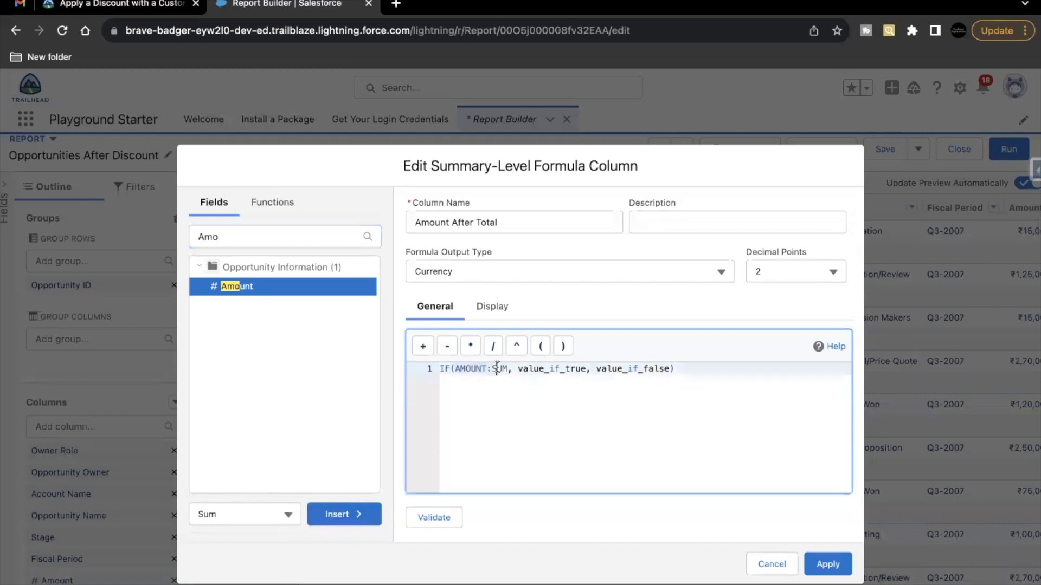
{"action": "double_click", "coordinate": [497, 370]}
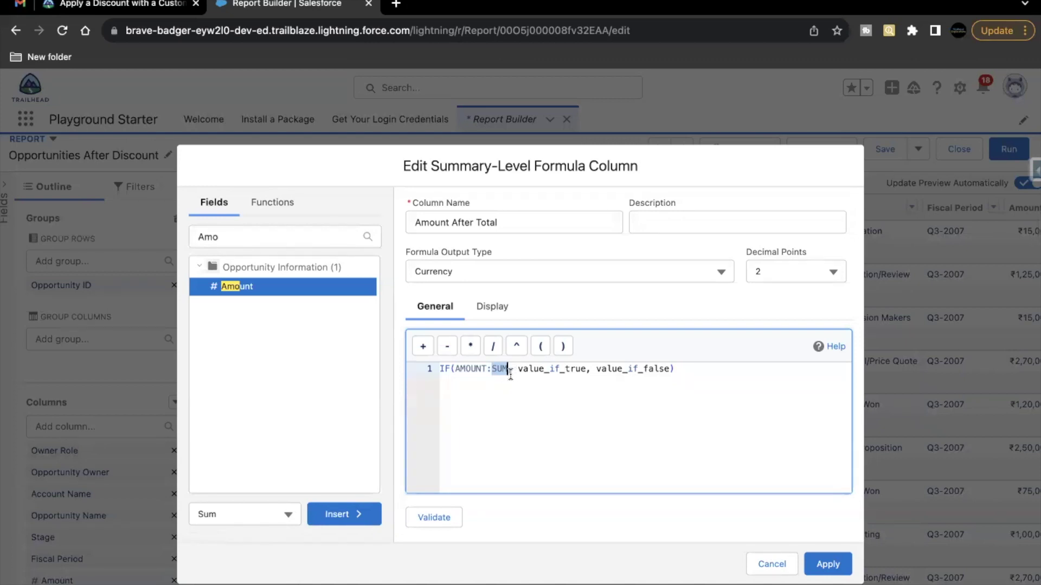
Step: Extend the formula condition to read AMOUNT:SUM > 100000
{"action": "left_click", "coordinate": [510, 373]}
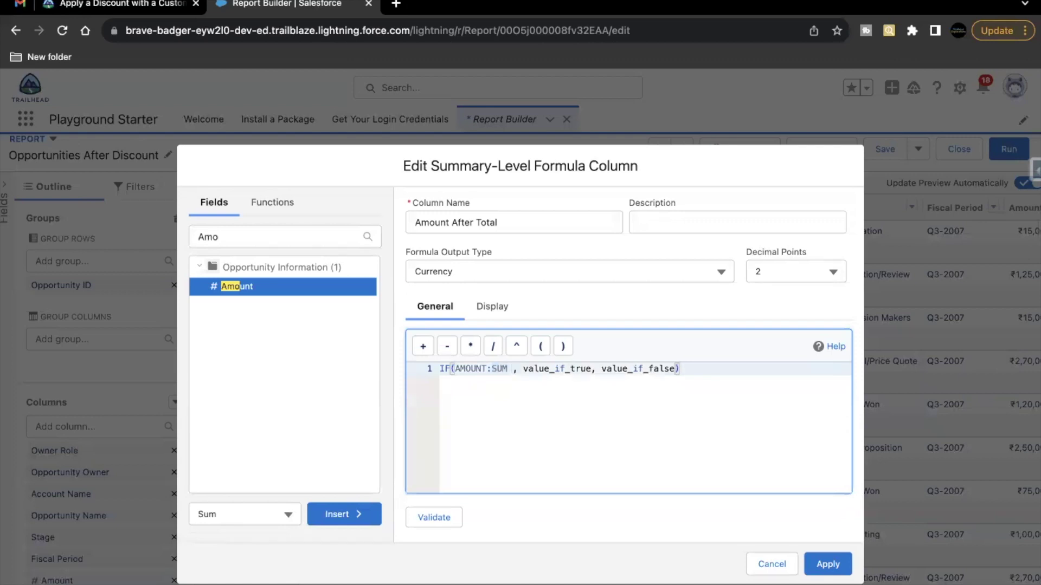
{"action": "type", "text": "> 100000"}
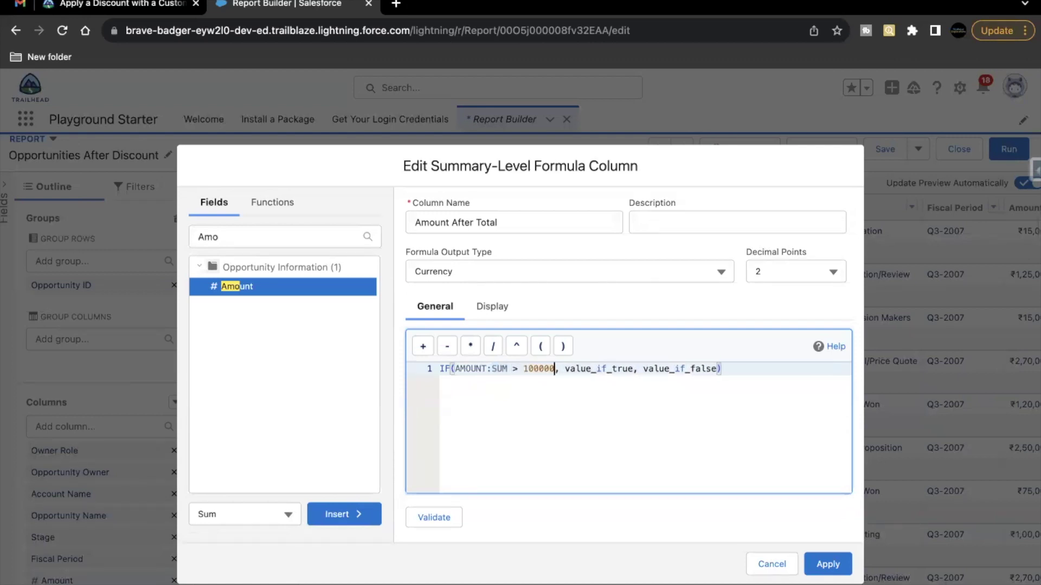
{"action": "left_click_drag", "start_coordinate": [544, 369], "coordinate": [529, 369]}
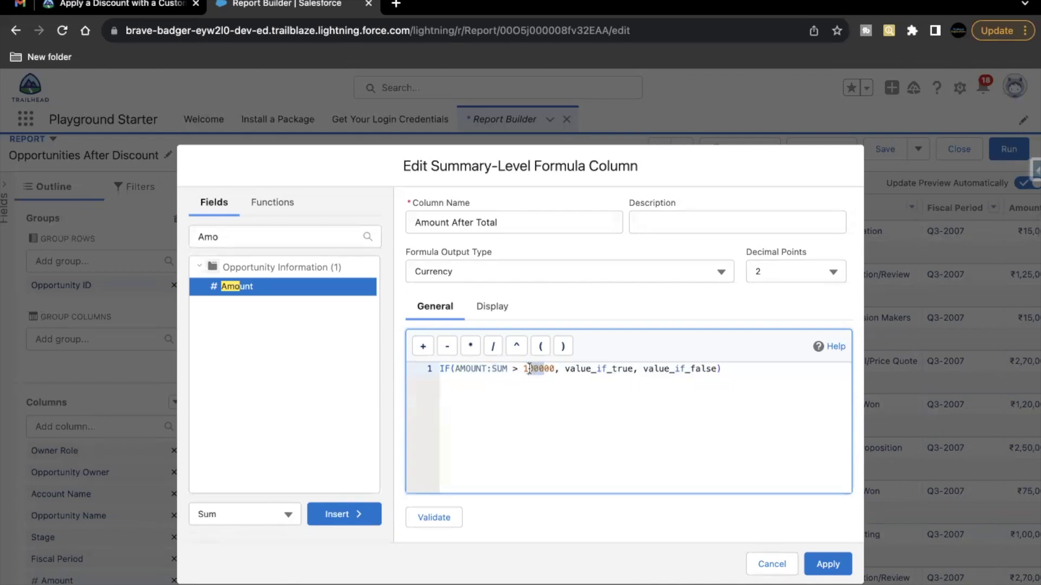
{"action": "double_click", "coordinate": [490, 369]}
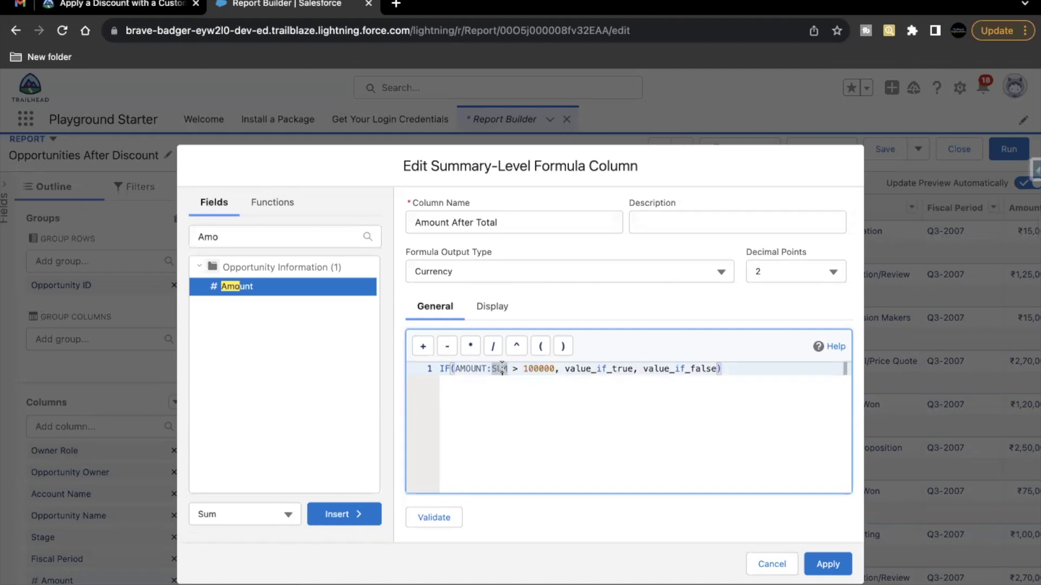
Step: Replace the value_if_true placeholder with AMOUNT:SUM*(0.95)
{"action": "double_click", "coordinate": [535, 369]}
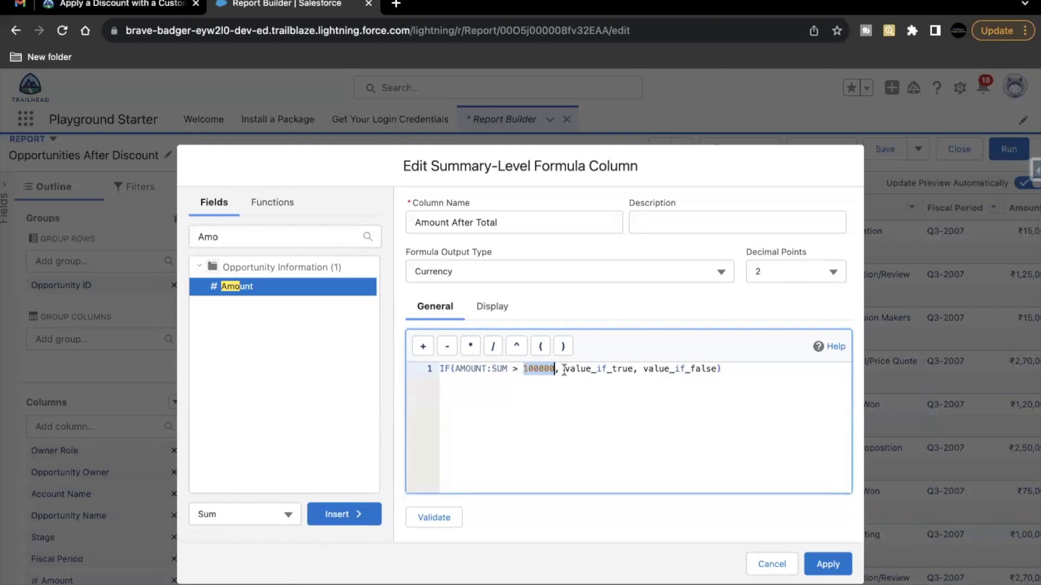
{"action": "left_click_drag", "start_coordinate": [564, 369], "coordinate": [635, 370]}
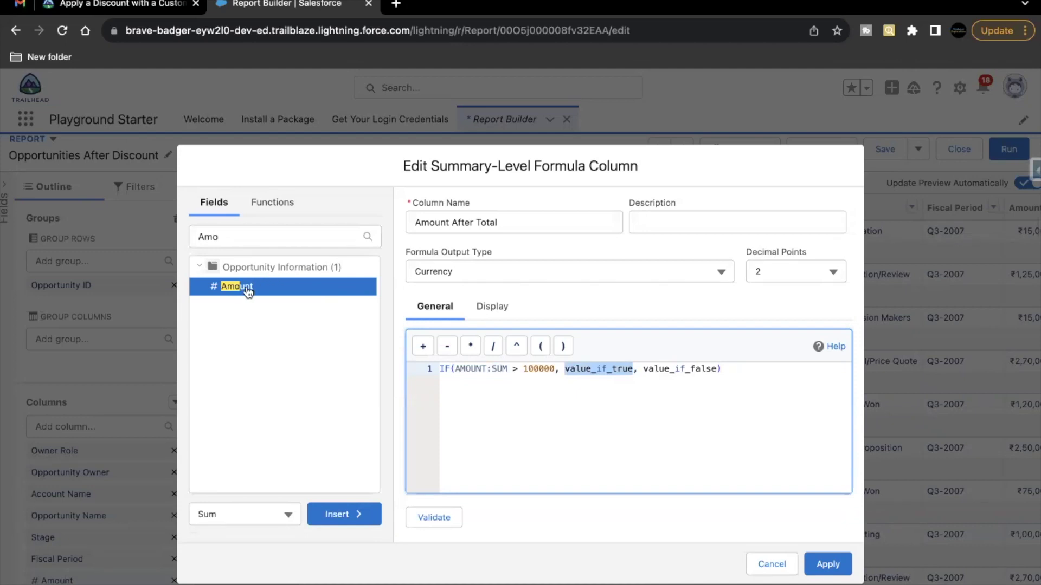
{"action": "left_click", "coordinate": [338, 518]}
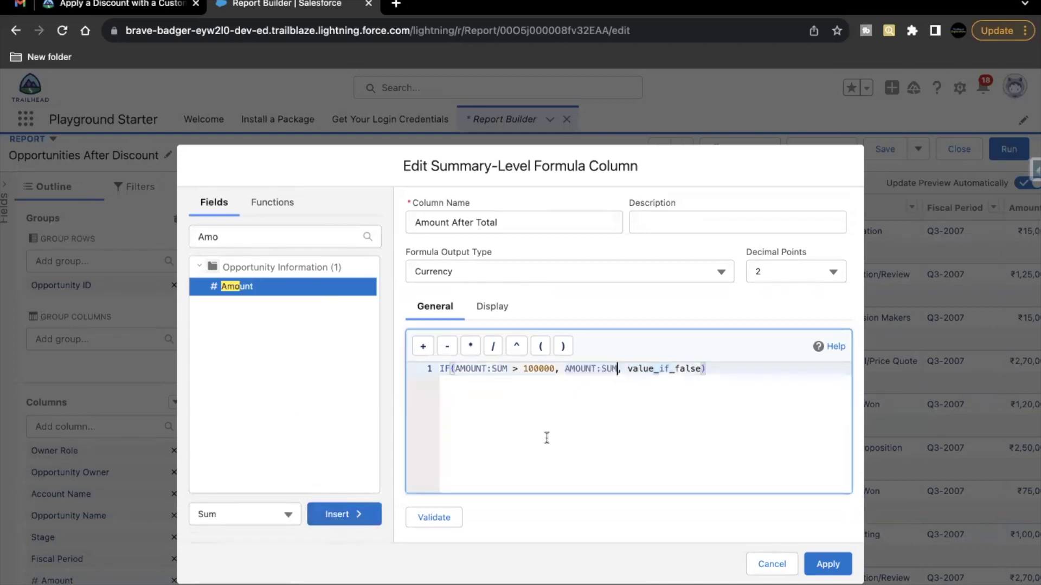
{"action": "left_click", "coordinate": [619, 369]}
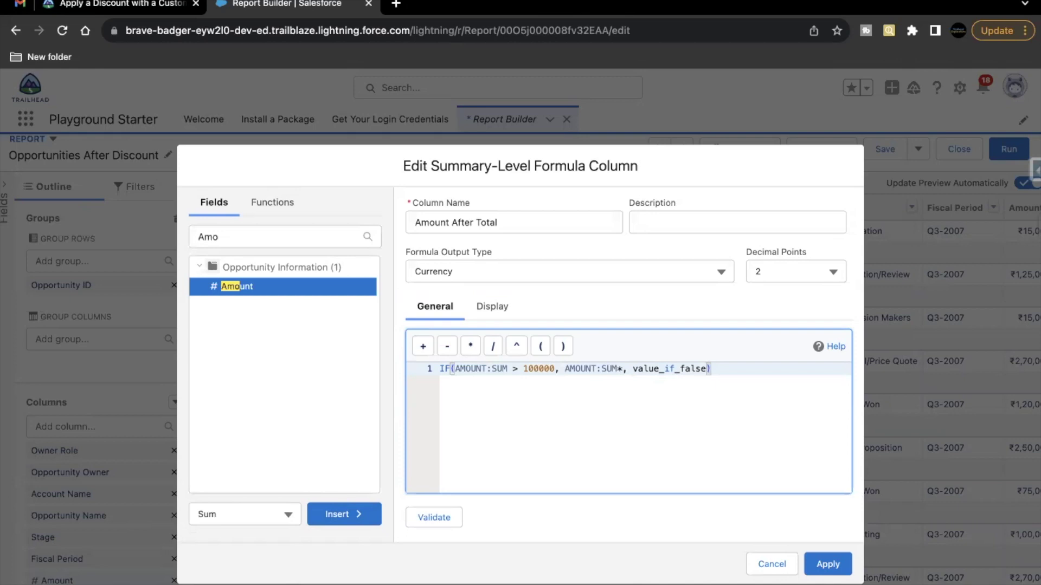
{"action": "type", "text": "*("}
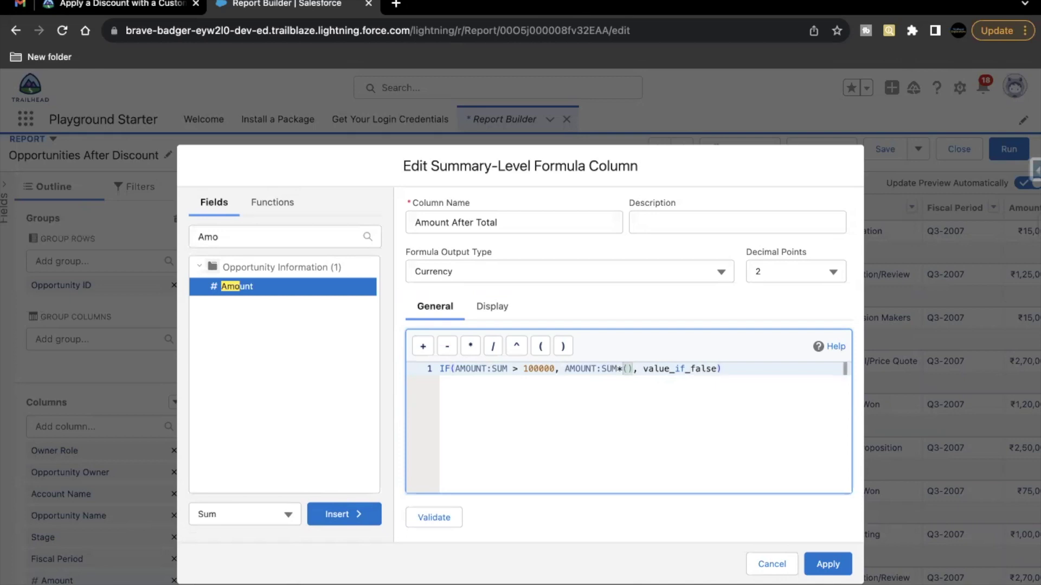
{"action": "type", "text": "0.95"}
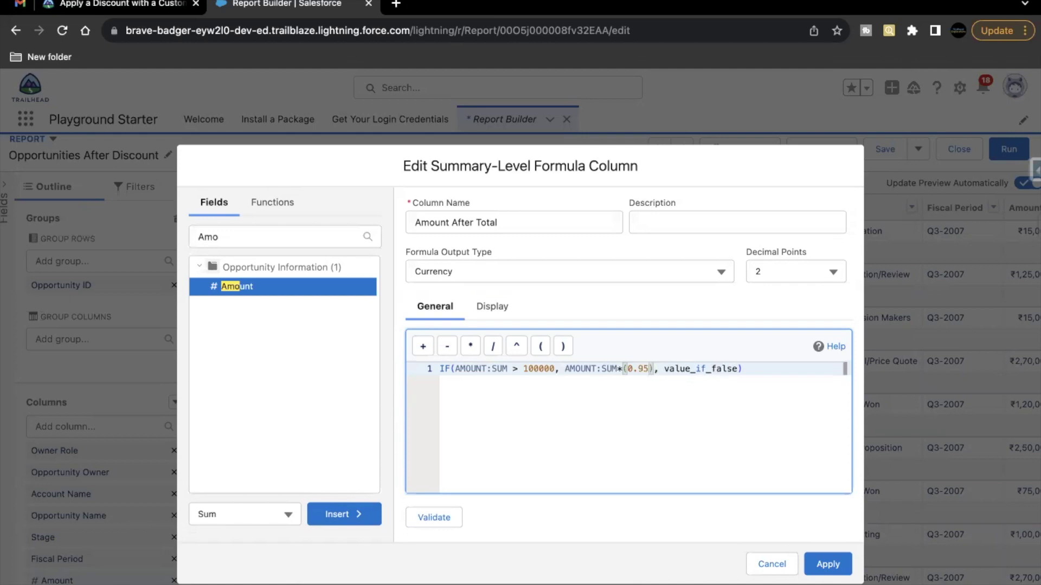
Step: Set value_if_false to AMOUNT:SUM, then validate and apply the formula
{"action": "double_click", "coordinate": [685, 370]}
{"action": "key", "text": "BackSpace"}
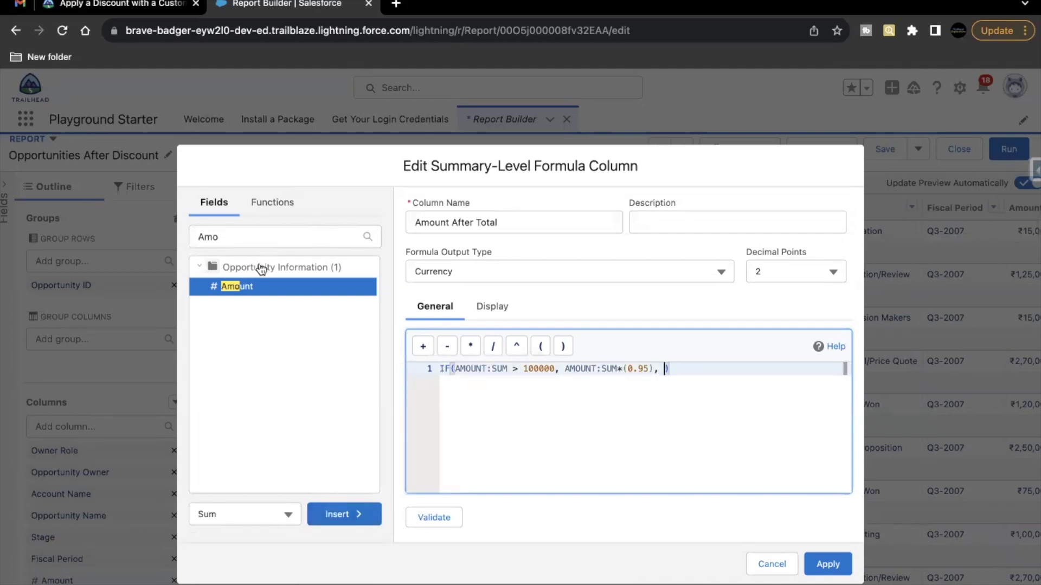
{"action": "left_click", "coordinate": [337, 514]}
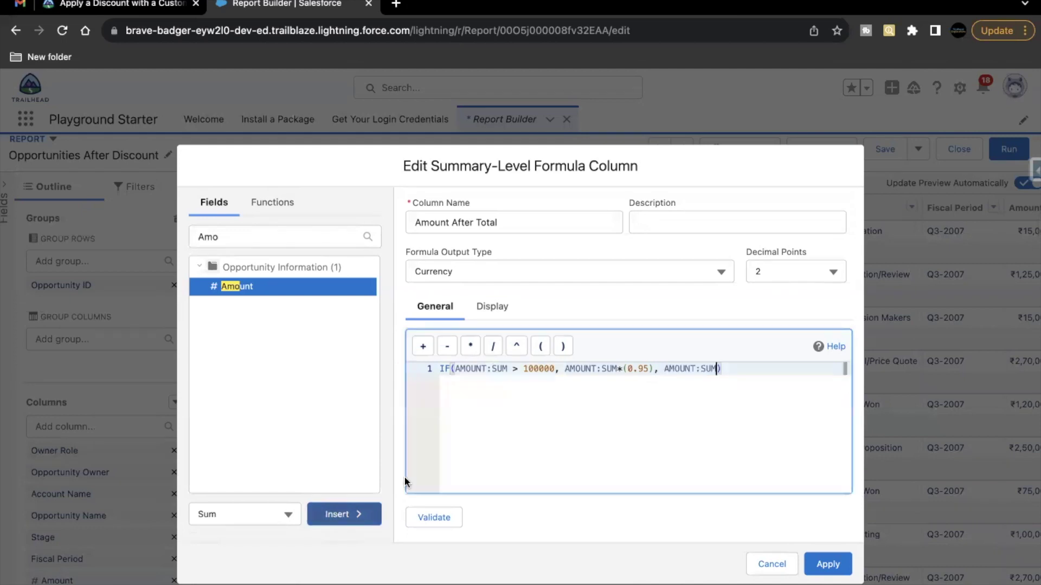
{"action": "left_click_drag", "start_coordinate": [722, 369], "coordinate": [665, 369]}
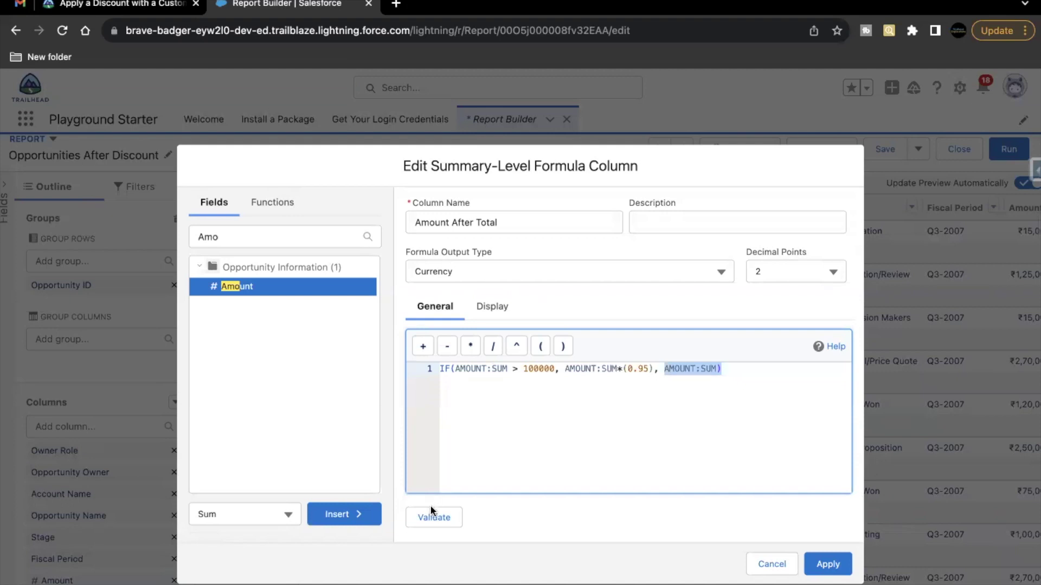
{"action": "left_click", "coordinate": [444, 518]}
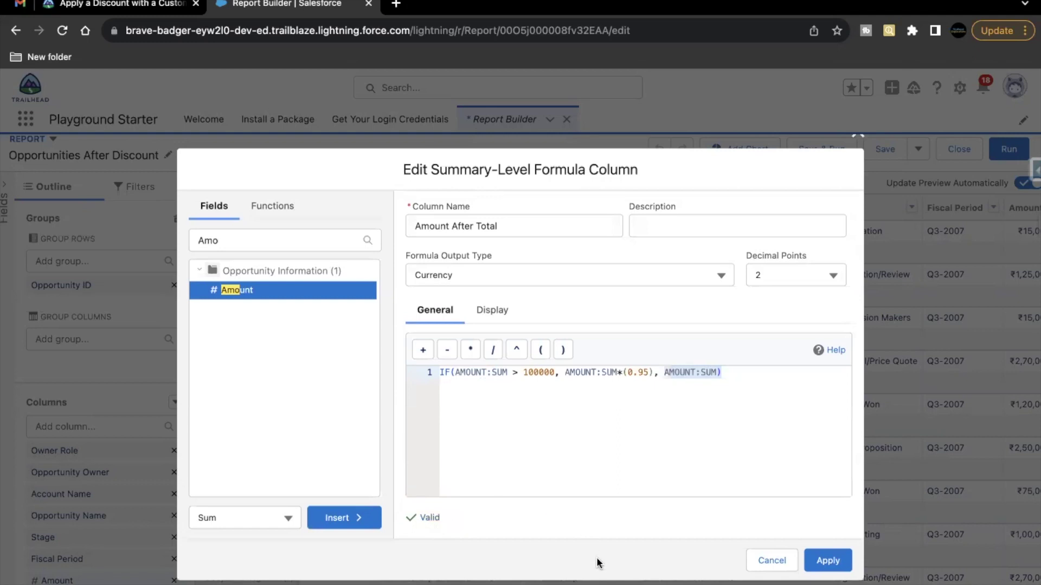
{"action": "left_click", "coordinate": [821, 559]}
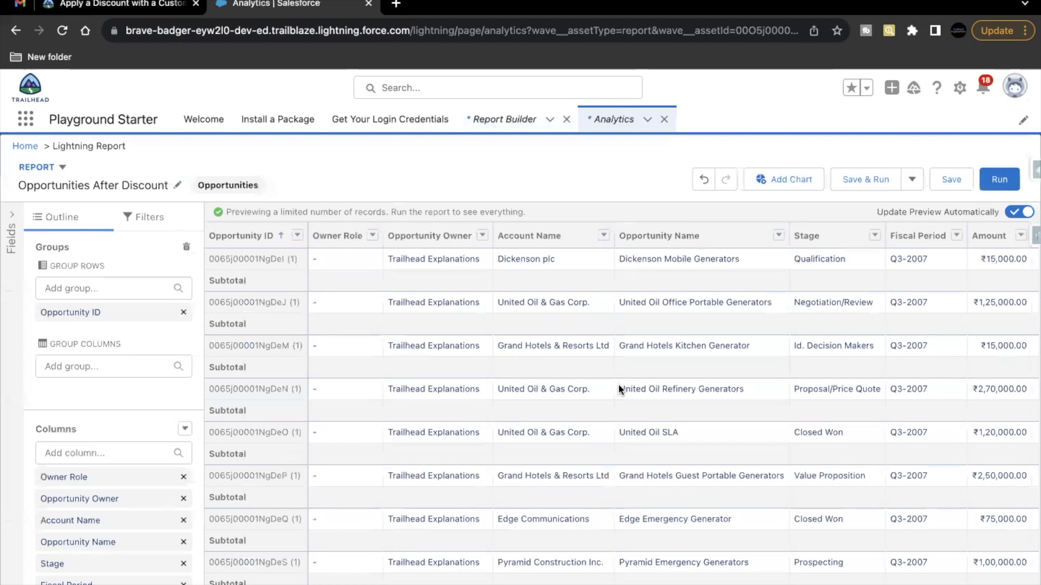
{"action": "scroll", "coordinate": [618, 384], "scroll_direction": "right", "scroll_amount": 9}
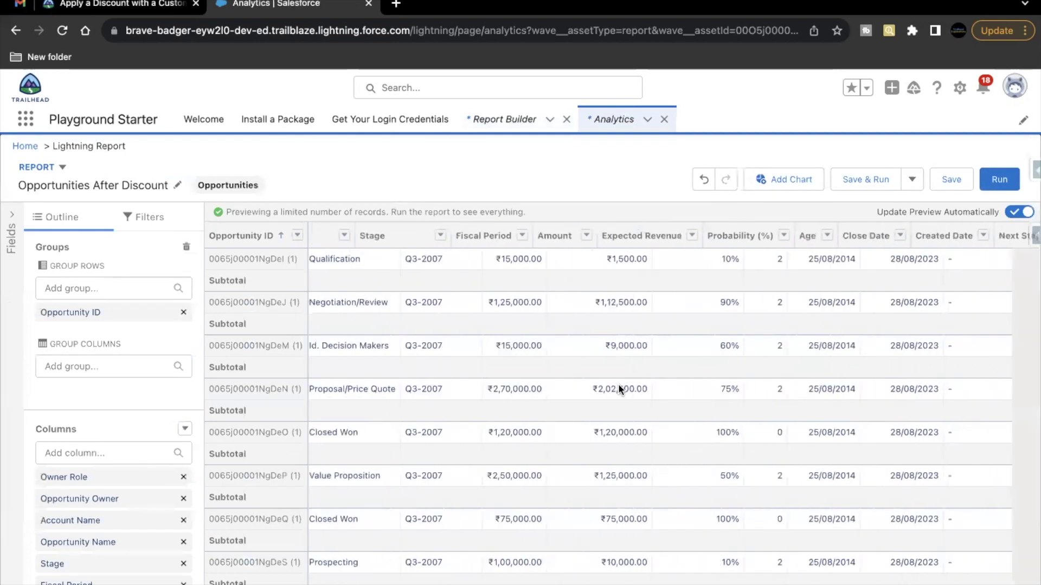
{"action": "scroll", "coordinate": [617, 384], "scroll_direction": "right", "scroll_amount": 7}
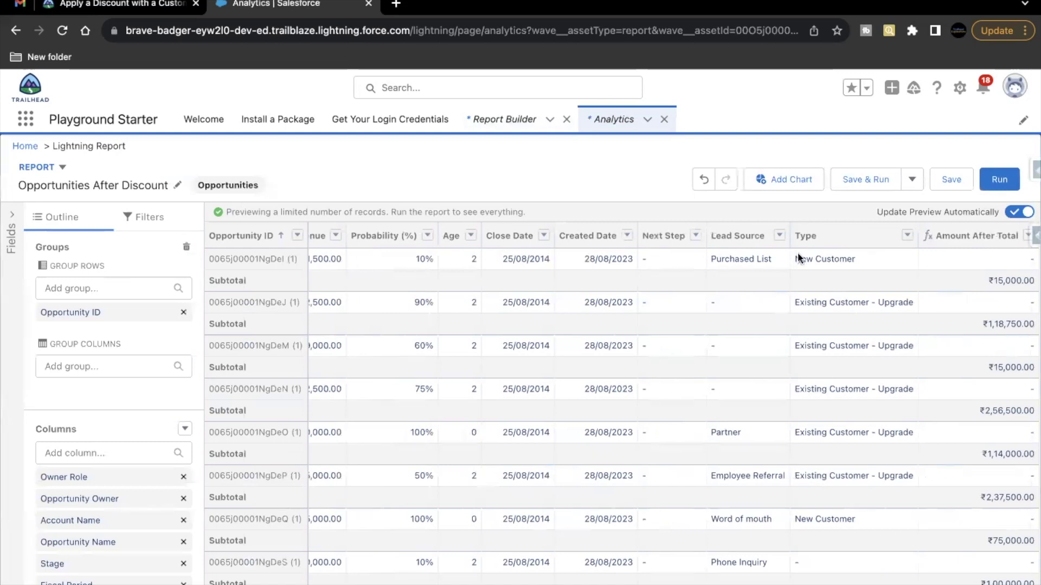
{"action": "scroll", "coordinate": [798, 252], "scroll_direction": "left", "scroll_amount": 4}
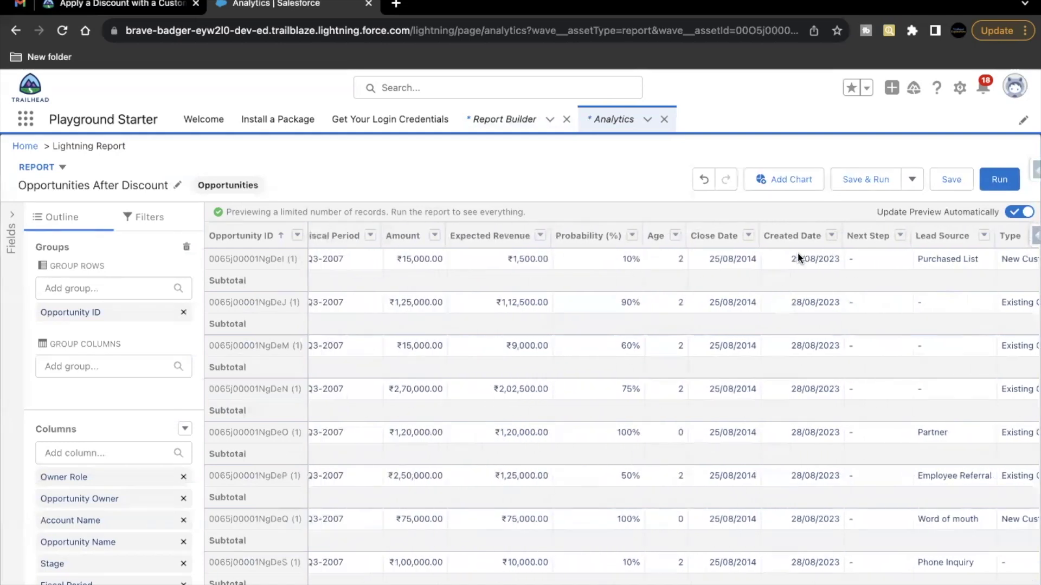
{"action": "scroll", "coordinate": [798, 252], "scroll_direction": "left", "scroll_amount": 2}
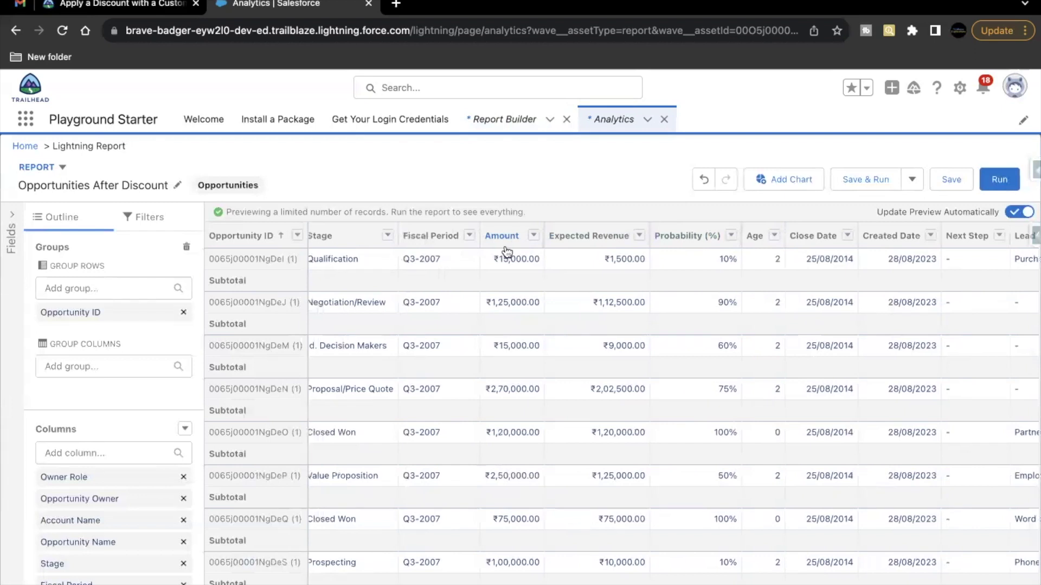
Step: Summarize the Amount column as Sum to get subtotals per Opportunity ID group
{"action": "left_click", "coordinate": [534, 235]}
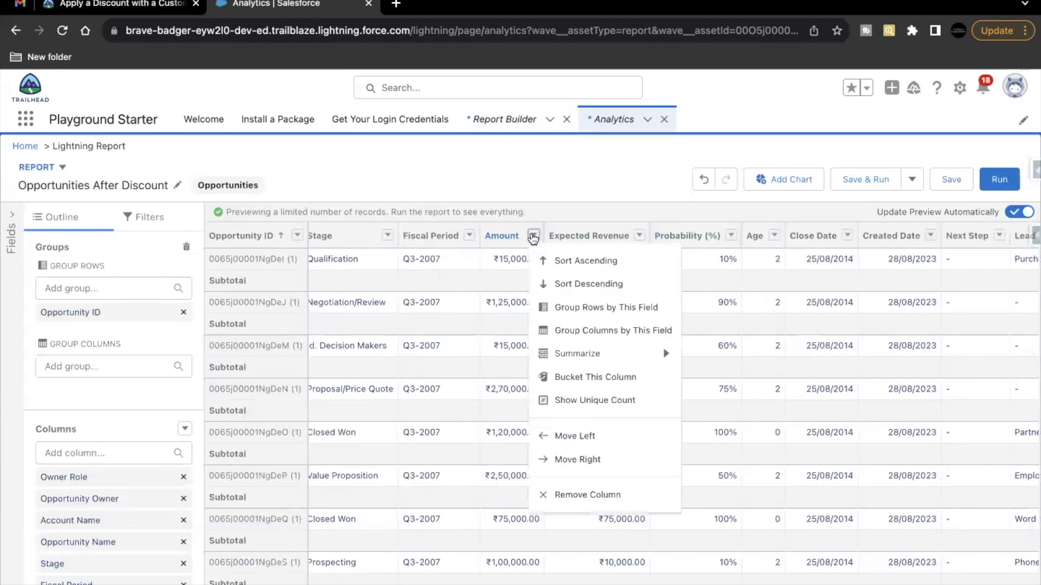
{"action": "mouse_move", "coordinate": [553, 359]}
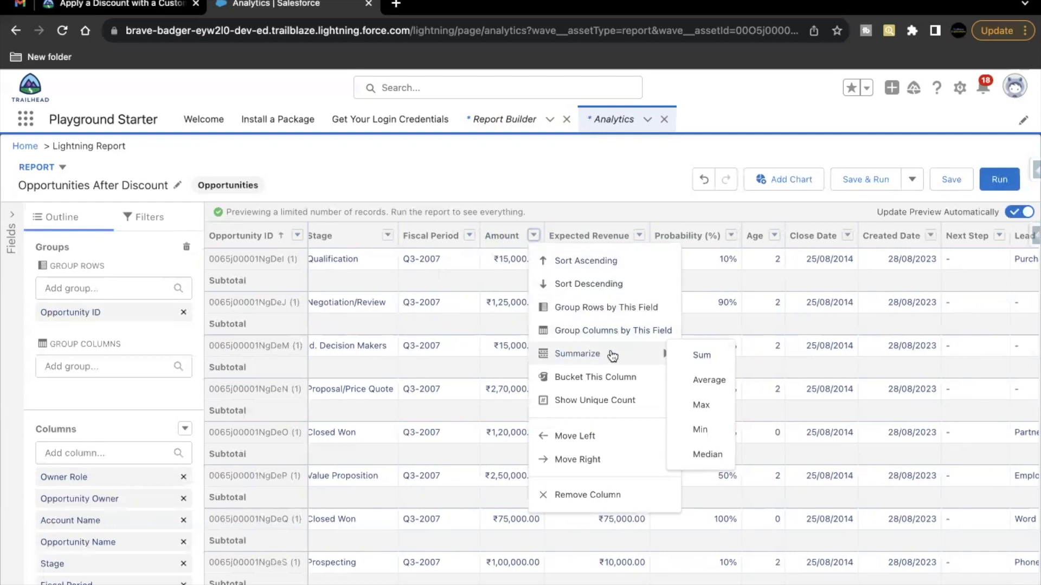
{"action": "left_click", "coordinate": [690, 355]}
{"action": "left_click", "coordinate": [534, 235]}
{"action": "mouse_move", "coordinate": [521, 353]}
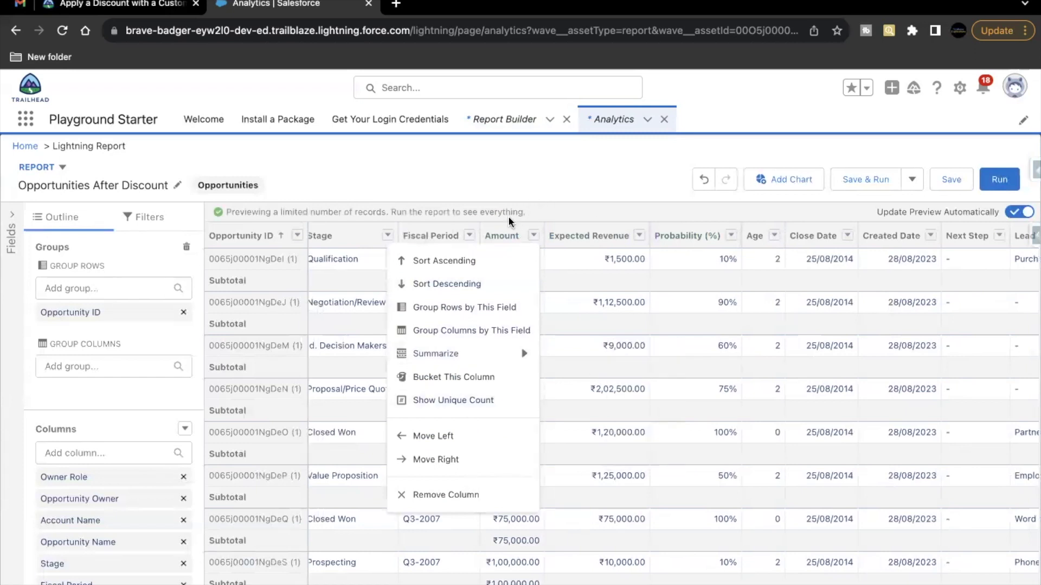
{"action": "left_click", "coordinate": [512, 202]}
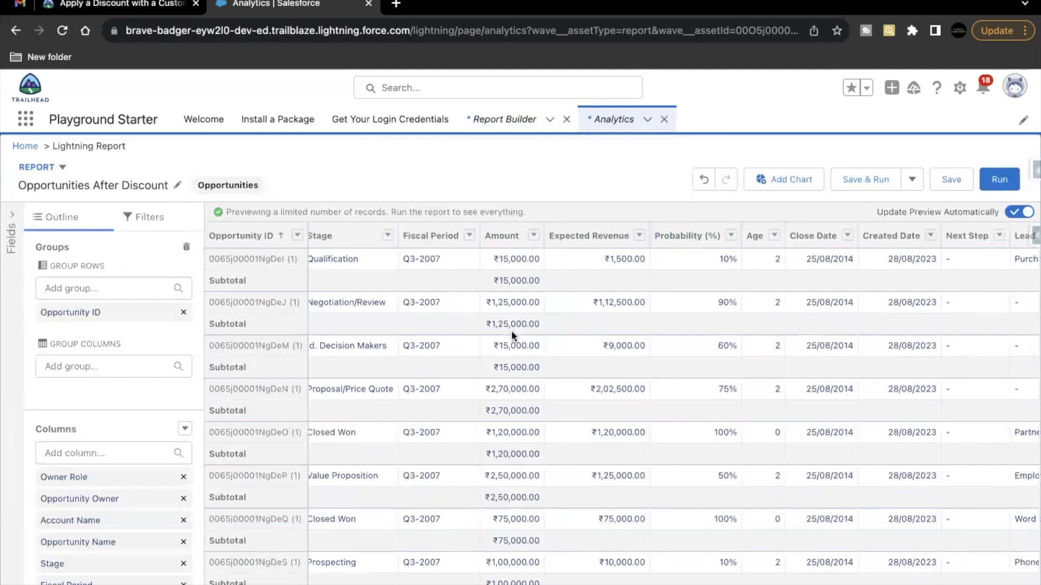
{"action": "left_click", "coordinate": [525, 278]}
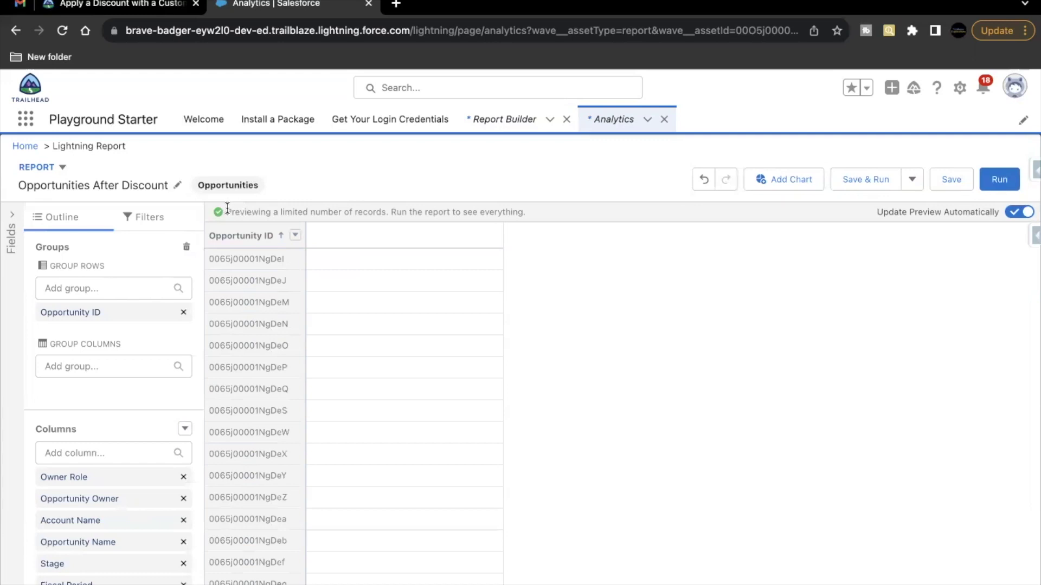
Step: Turn off Row Counts and Detail Rows so only Opportunity ID groups show
{"action": "left_click_drag", "start_coordinate": [226, 211], "coordinate": [460, 209]}
Step: Save and run the Opportunities After Discount report
{"action": "left_click", "coordinate": [723, 258]}
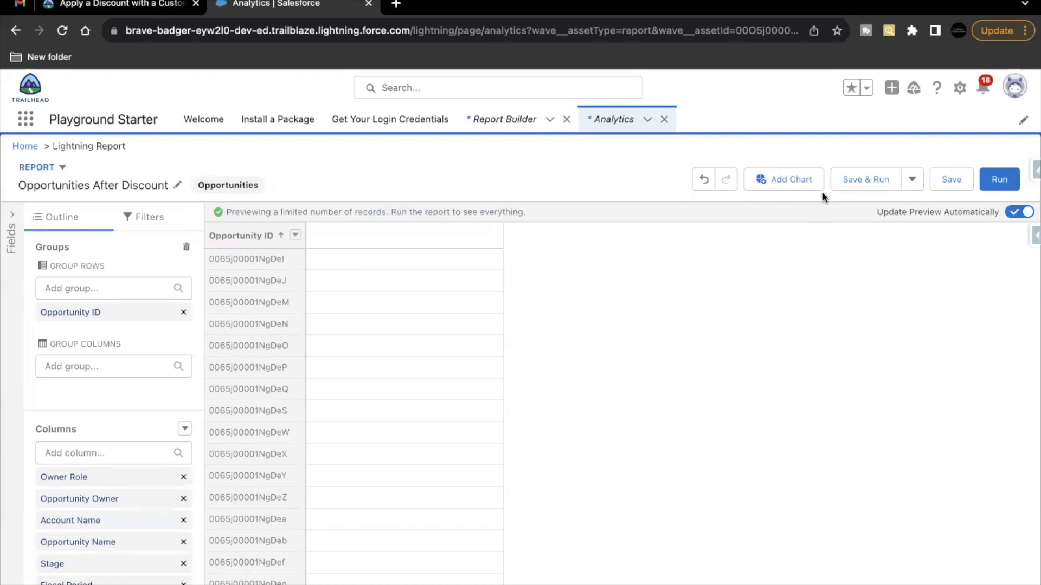
{"action": "left_click", "coordinate": [848, 179]}
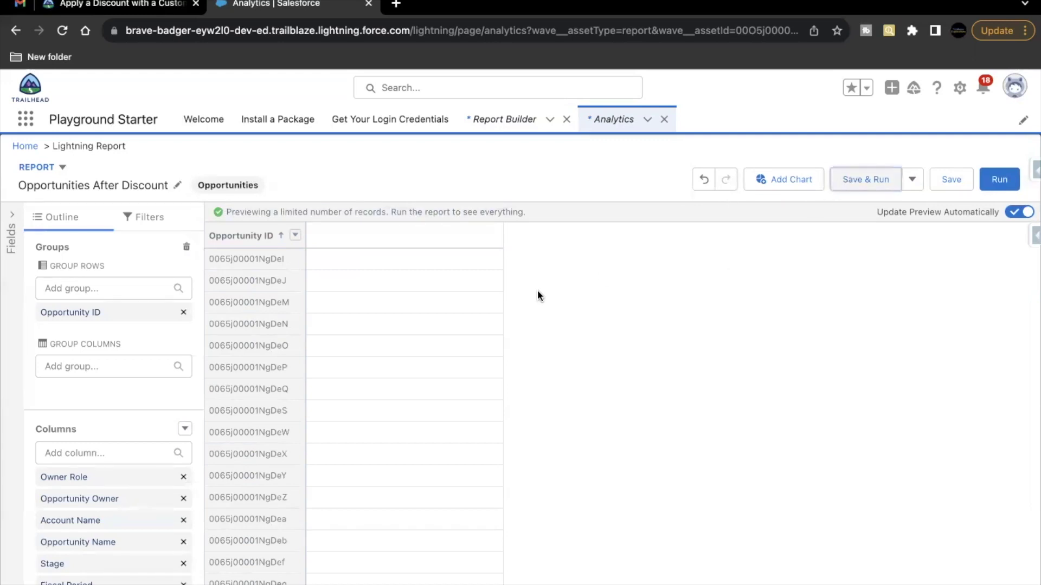
{"action": "scroll", "coordinate": [332, 328], "scroll_direction": "down", "scroll_amount": 1}
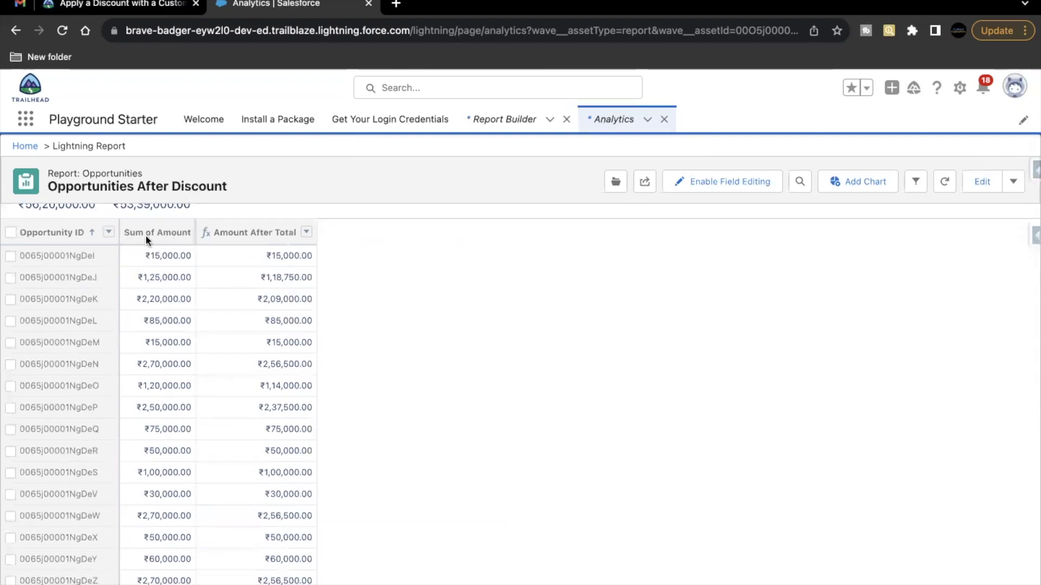
{"action": "scroll", "coordinate": [171, 235], "scroll_direction": "up", "scroll_amount": 1}
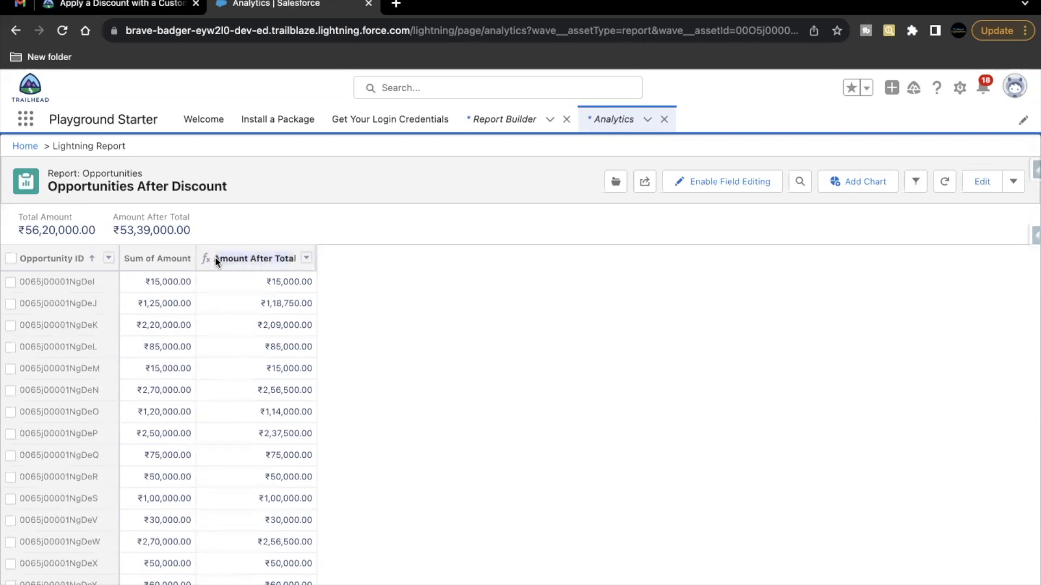
Step: Compare Sum of Amount ₹1,25,000.00 with its 5% discounted Amount After Total ₹1,18,750.00
{"action": "left_click", "coordinate": [143, 304]}
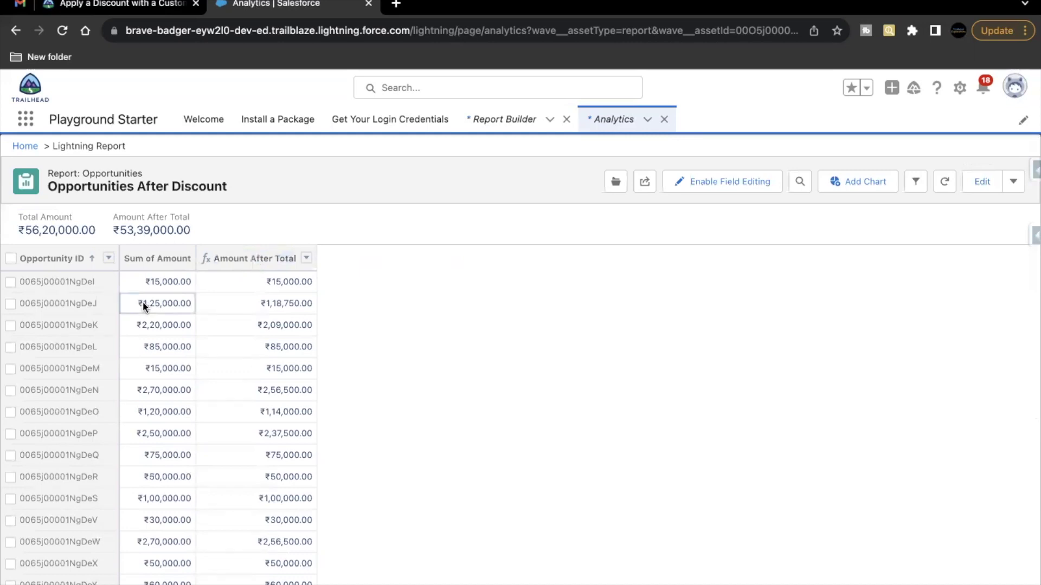
{"action": "left_click", "coordinate": [156, 286]}
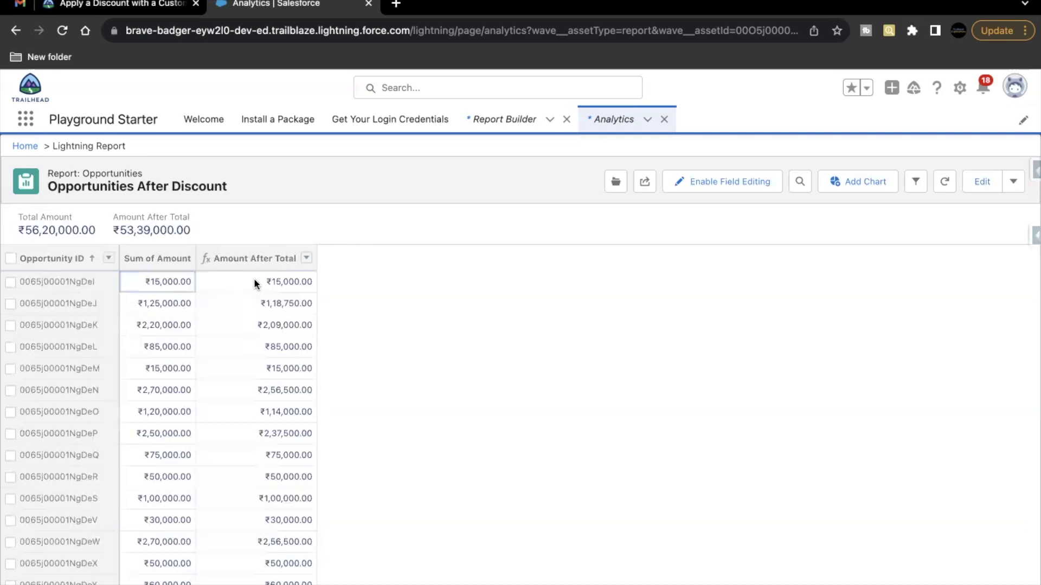
{"action": "left_click", "coordinate": [281, 280]}
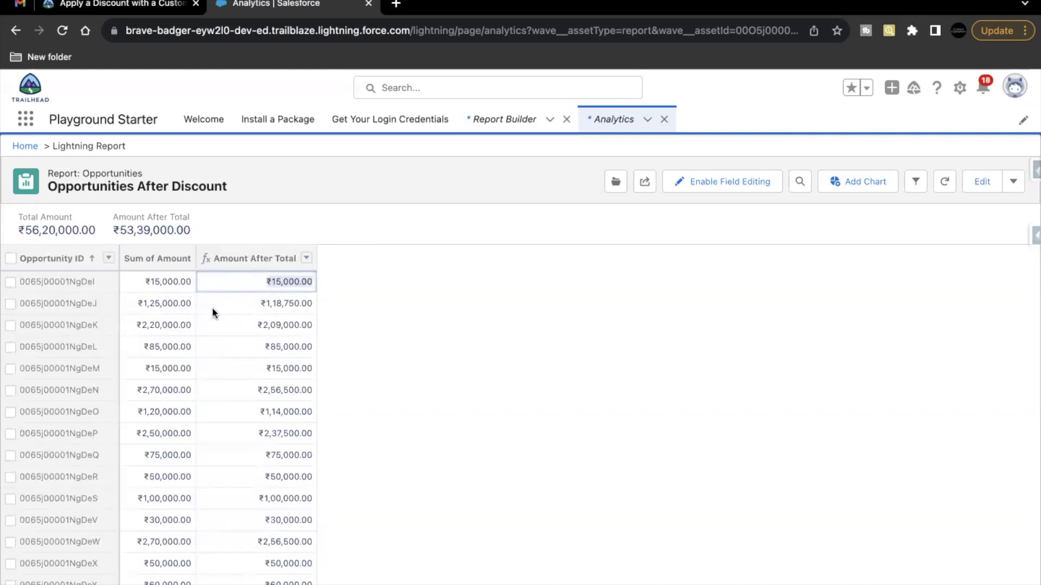
{"action": "left_click", "coordinate": [144, 307]}
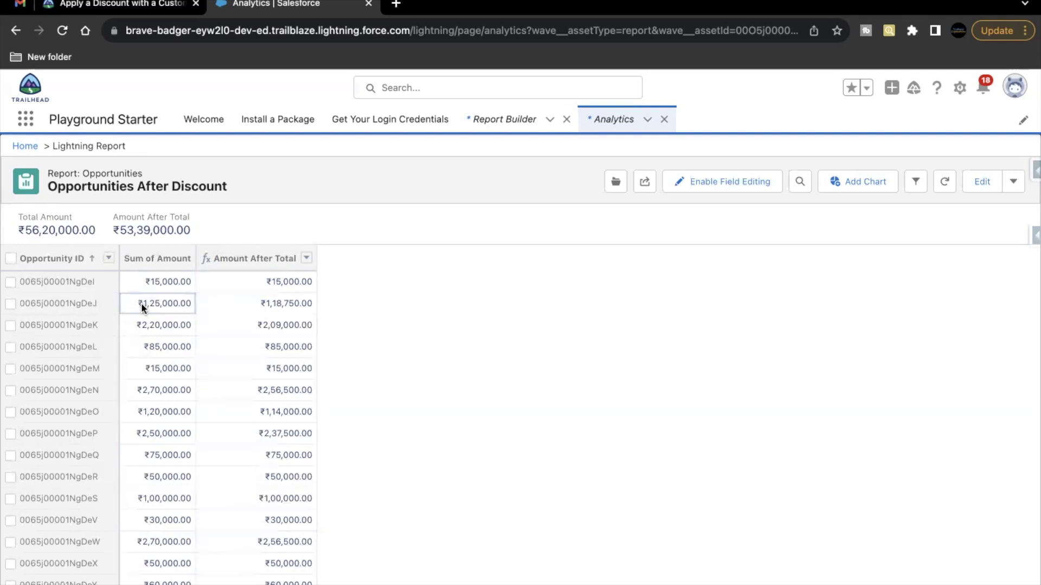
{"action": "left_click", "coordinate": [256, 301]}
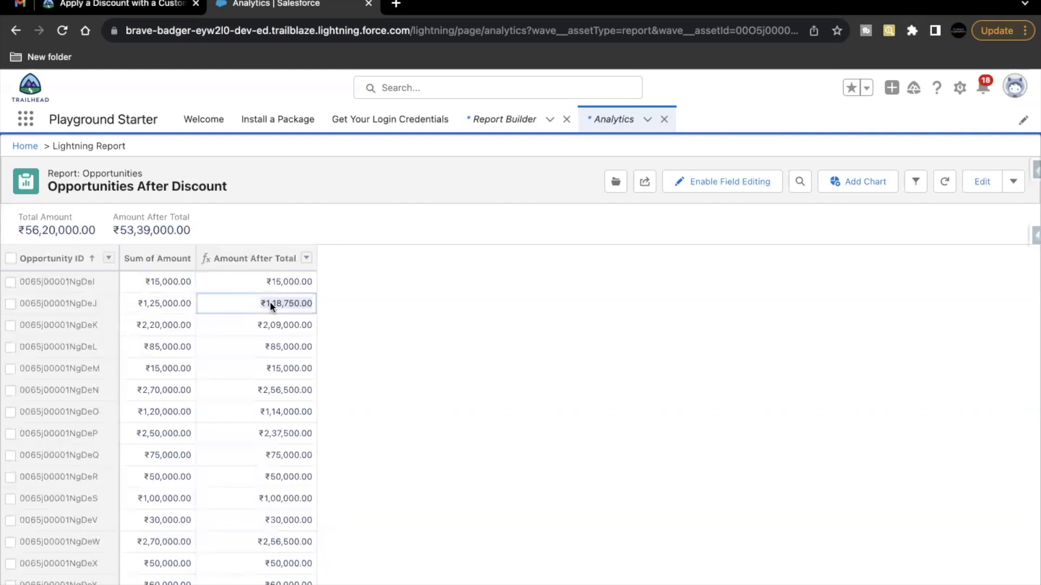
{"action": "left_click", "coordinate": [151, 301]}
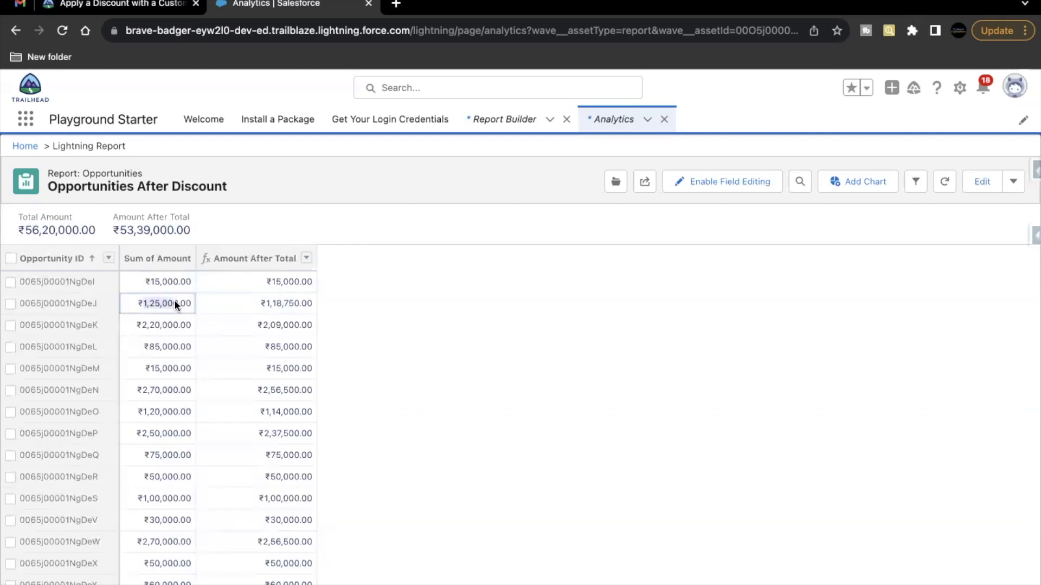
{"action": "left_click", "coordinate": [210, 302]}
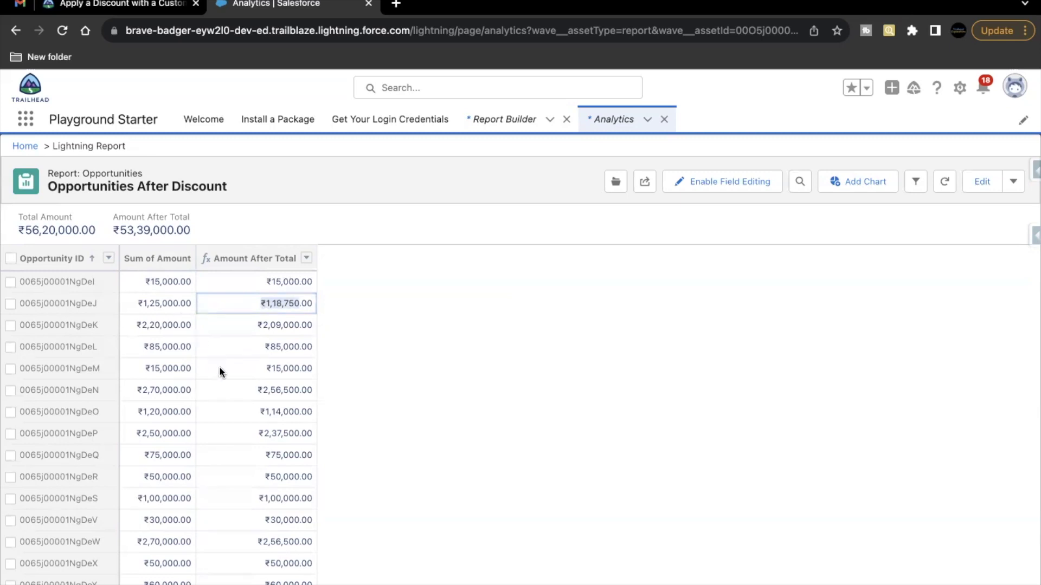
Step: Submit the Trailhead hands-on step for verification to earn 100 points
{"action": "scroll", "coordinate": [219, 366], "scroll_direction": "down", "scroll_amount": 1}
{"action": "scroll", "coordinate": [219, 366], "scroll_direction": "up", "scroll_amount": 1}
{"action": "left_click", "coordinate": [171, 5]}
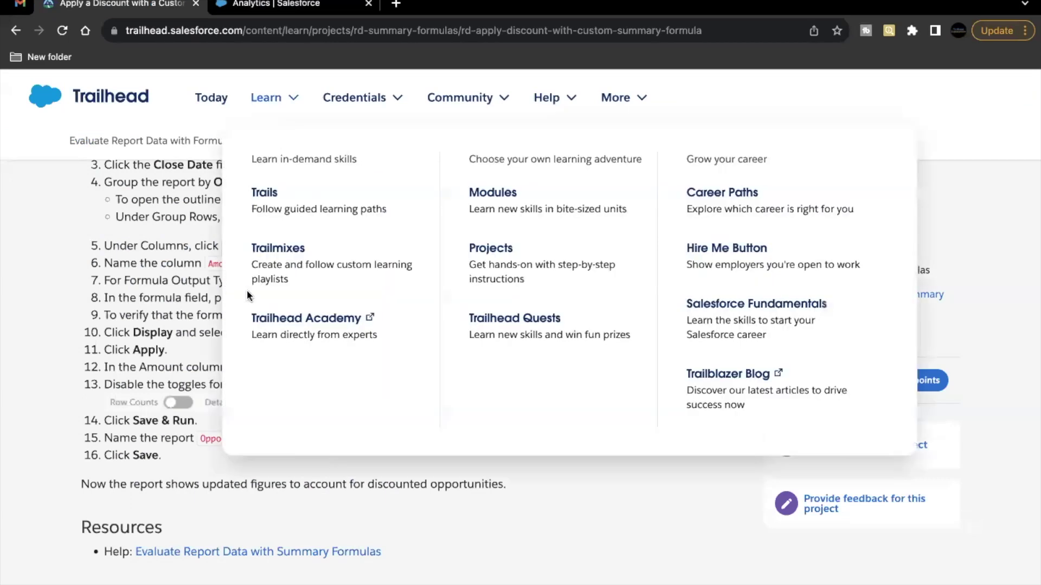
{"action": "scroll", "coordinate": [176, 315], "scroll_direction": "down", "scroll_amount": 7}
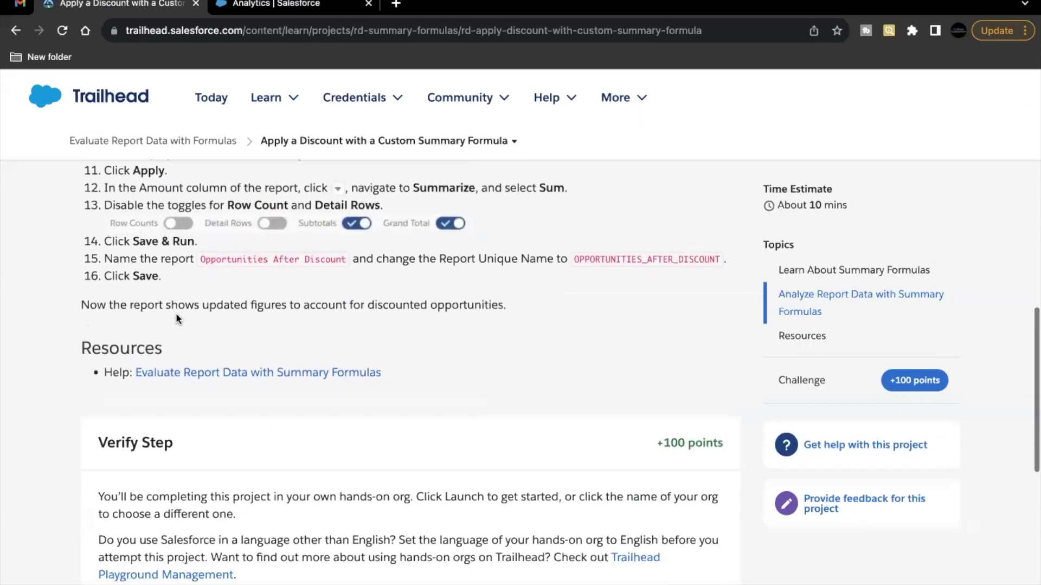
{"action": "scroll", "coordinate": [176, 314], "scroll_direction": "down", "scroll_amount": 1}
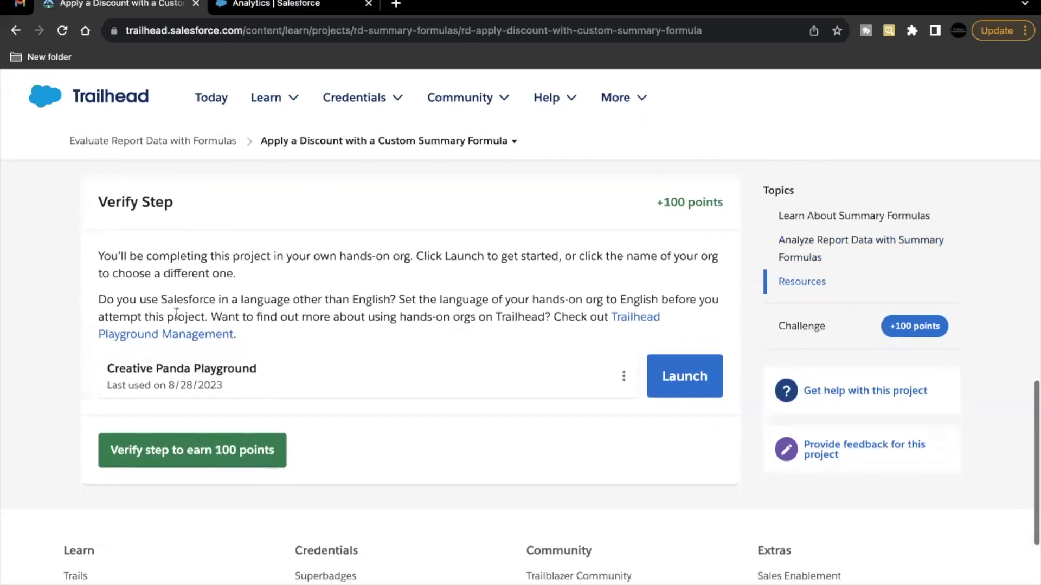
{"action": "left_click", "coordinate": [161, 465]}
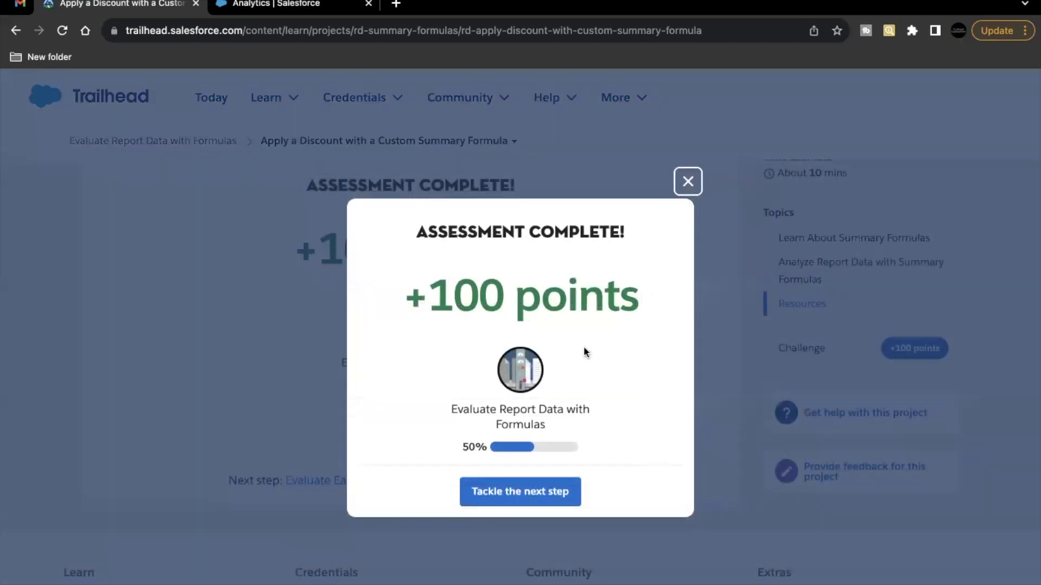